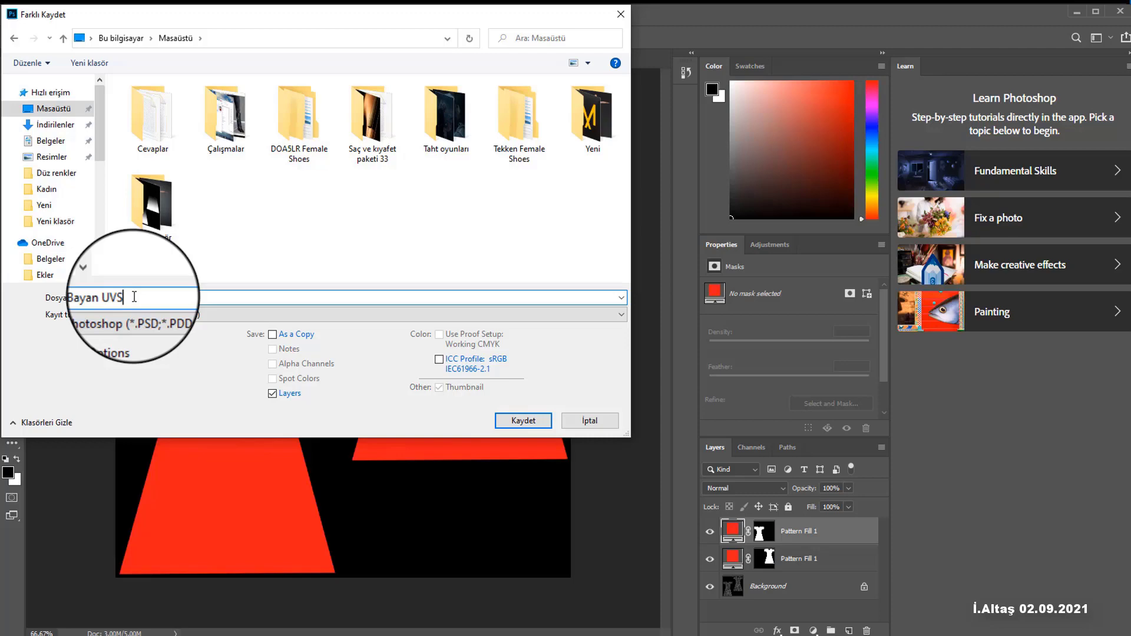
Step: Save a JPEG copy of the red dress texture on the desktop as Bayan Diffuse, at Maximum quality 12
key(BackSpace)
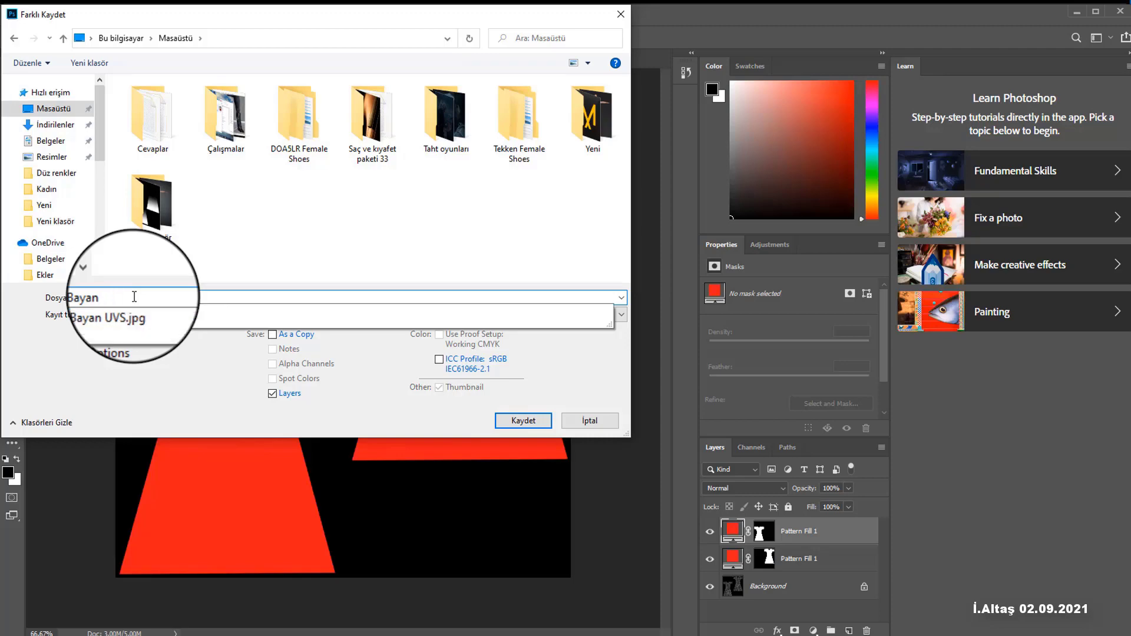
text(Diffuse)
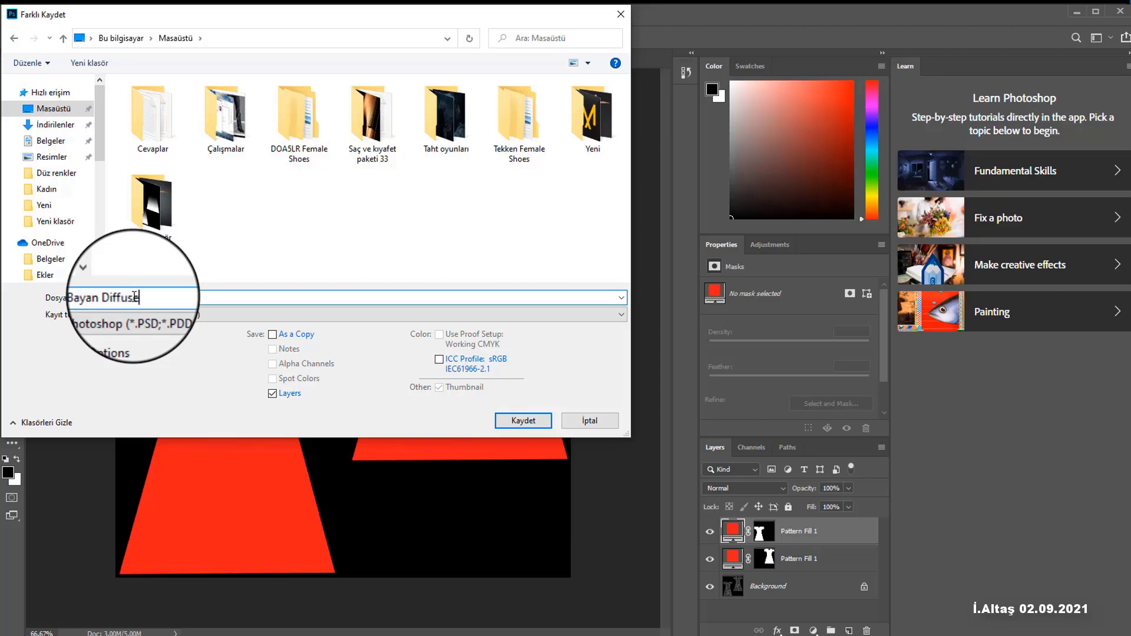
click(621, 314)
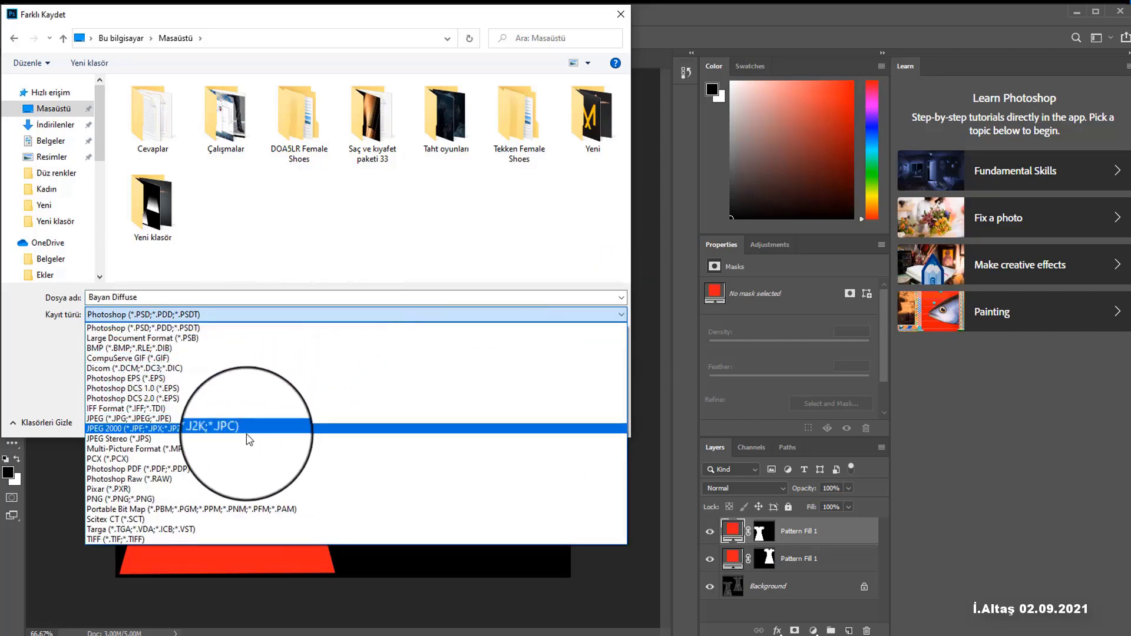
click(154, 420)
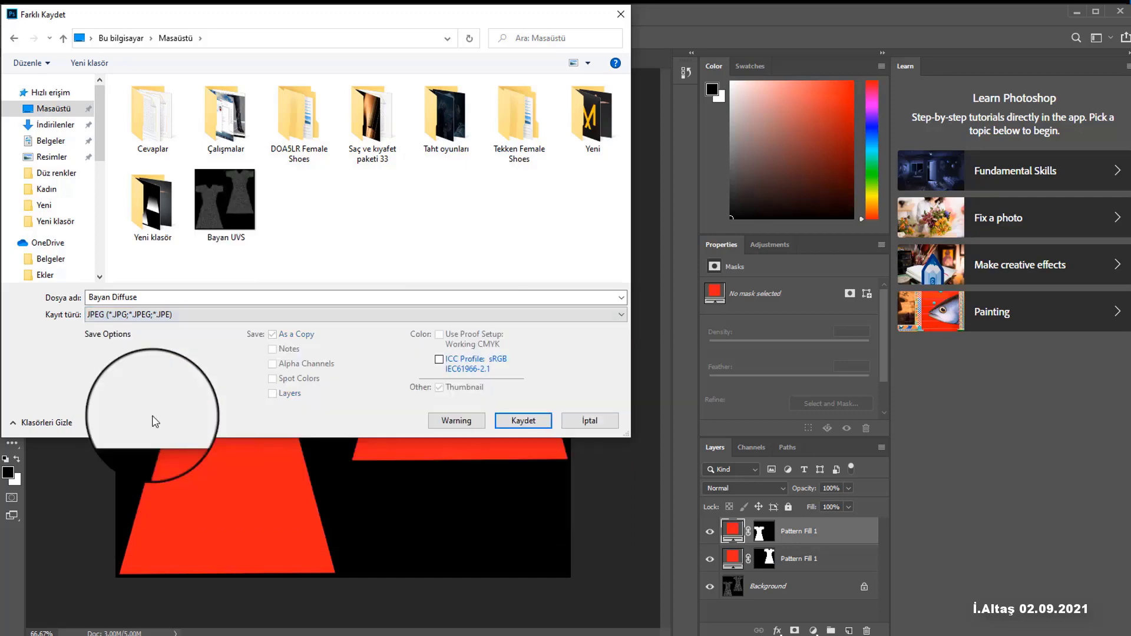
click(523, 421)
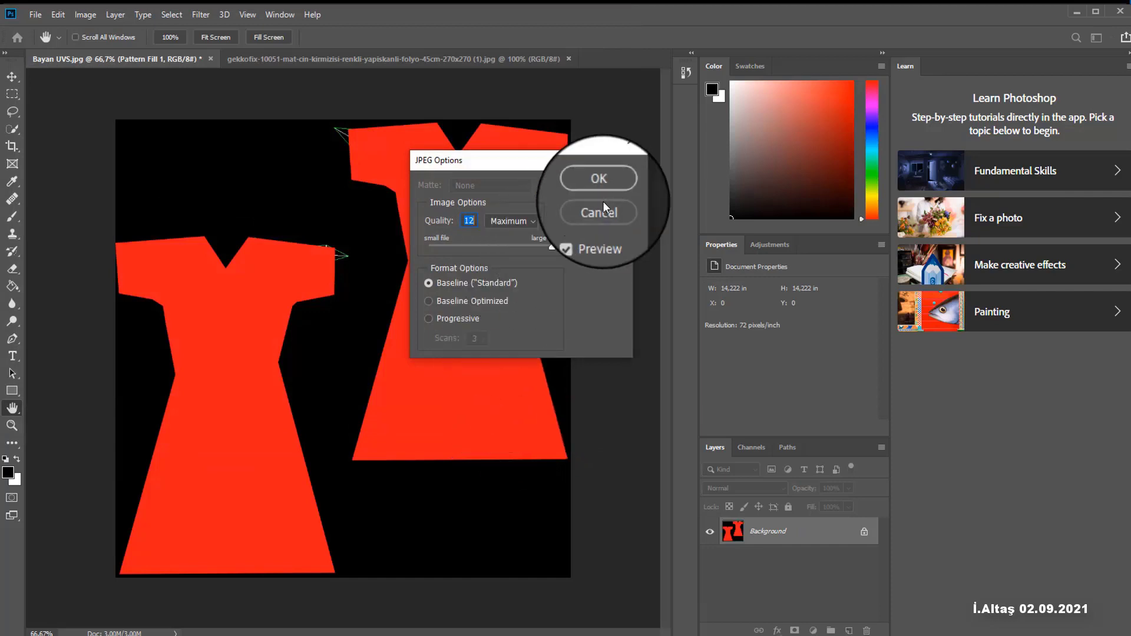
click(606, 187)
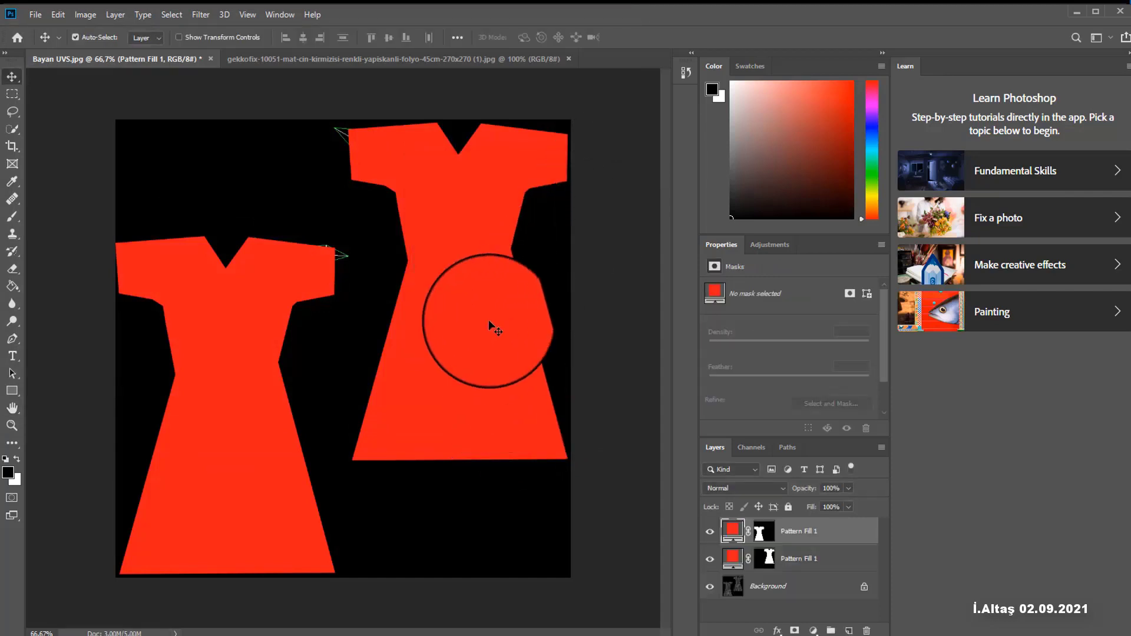
Step: Delete both red Pattern Fill 1 layers covering the two dress shapes
click(488, 324)
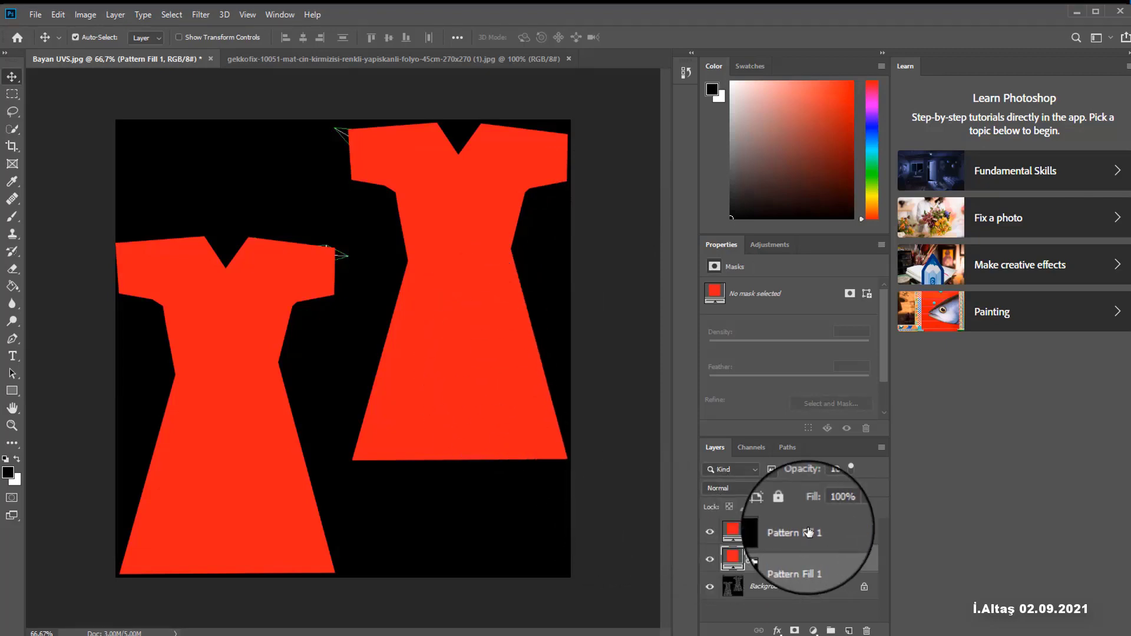
click(846, 530)
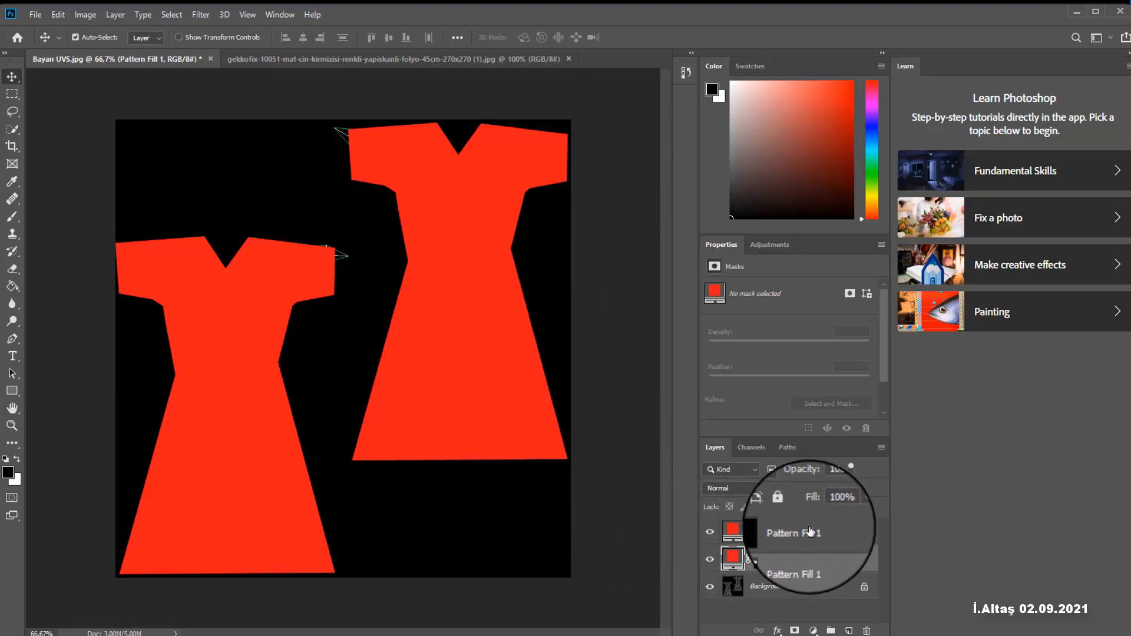
click(866, 631)
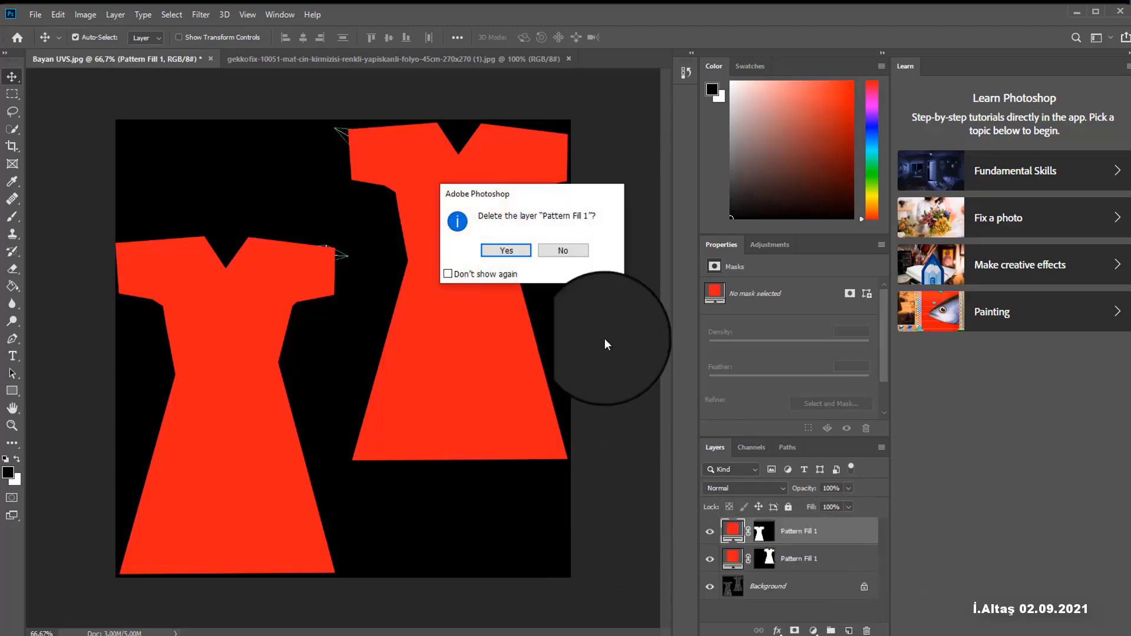
click(505, 250)
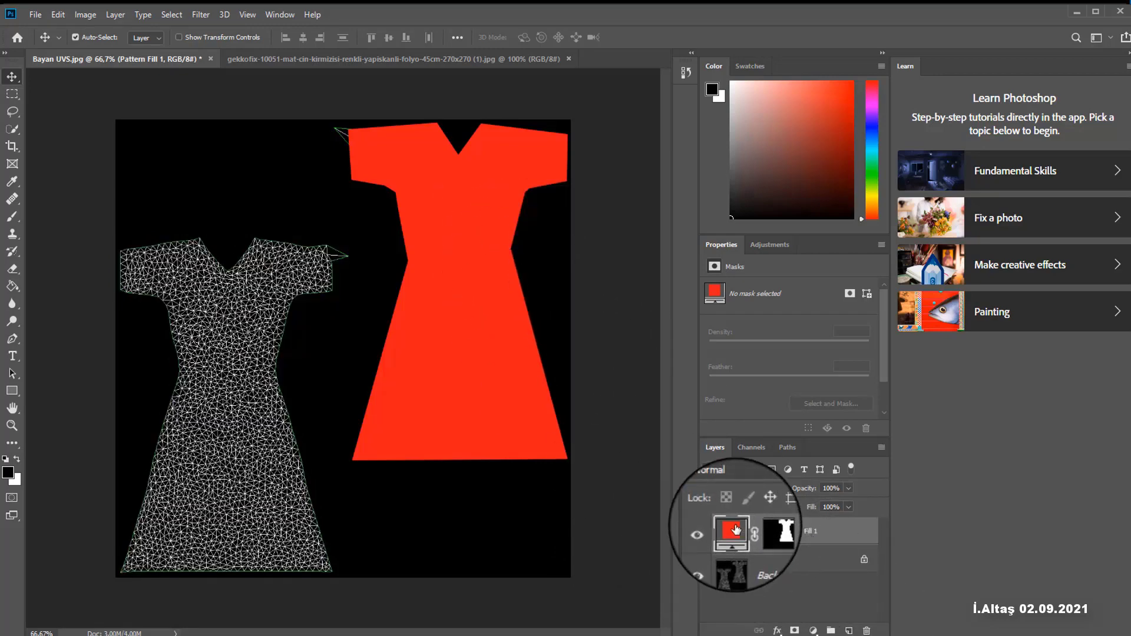
click(866, 630)
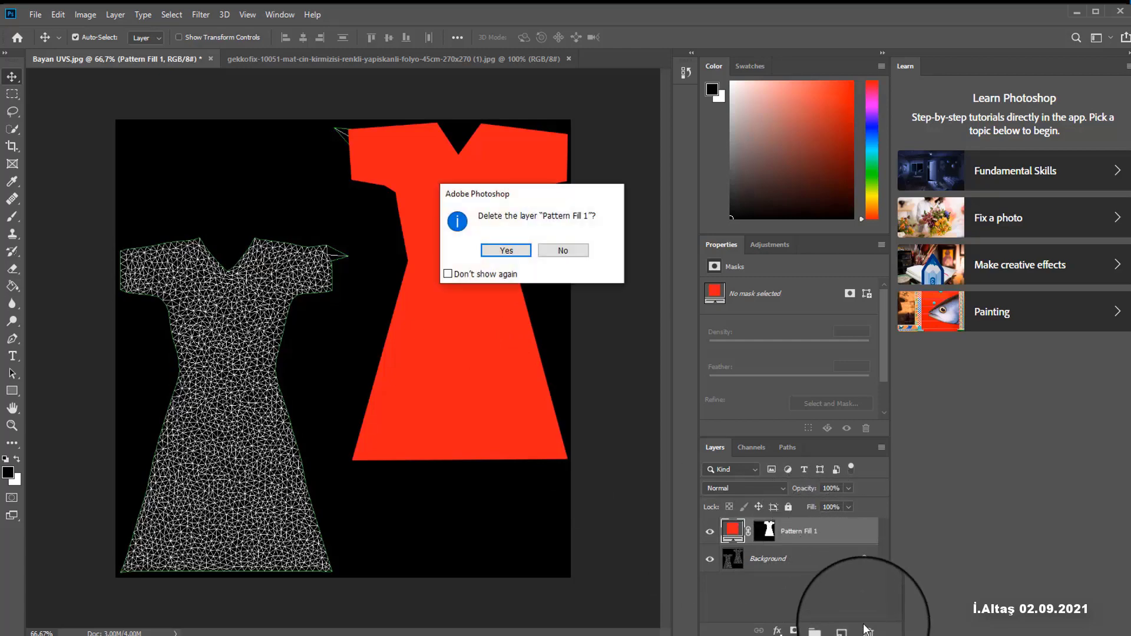
click(507, 250)
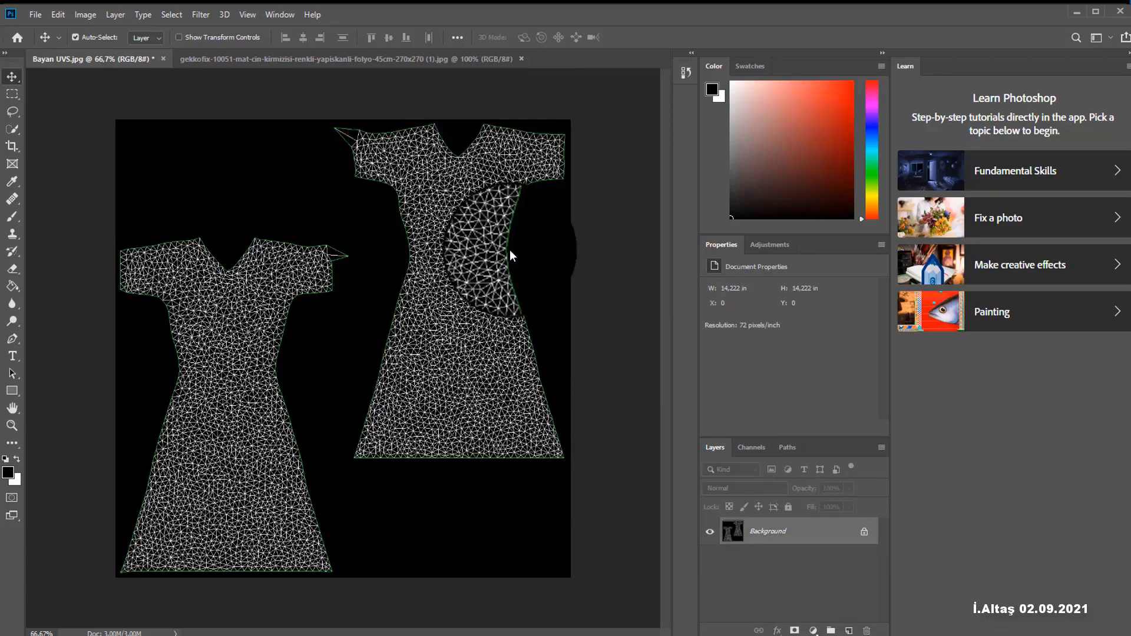
Step: Select the right dress's skirt with a Pen tool outline and fill it on a new layer with a black-to-white gradient from waist to hem
click(12, 339)
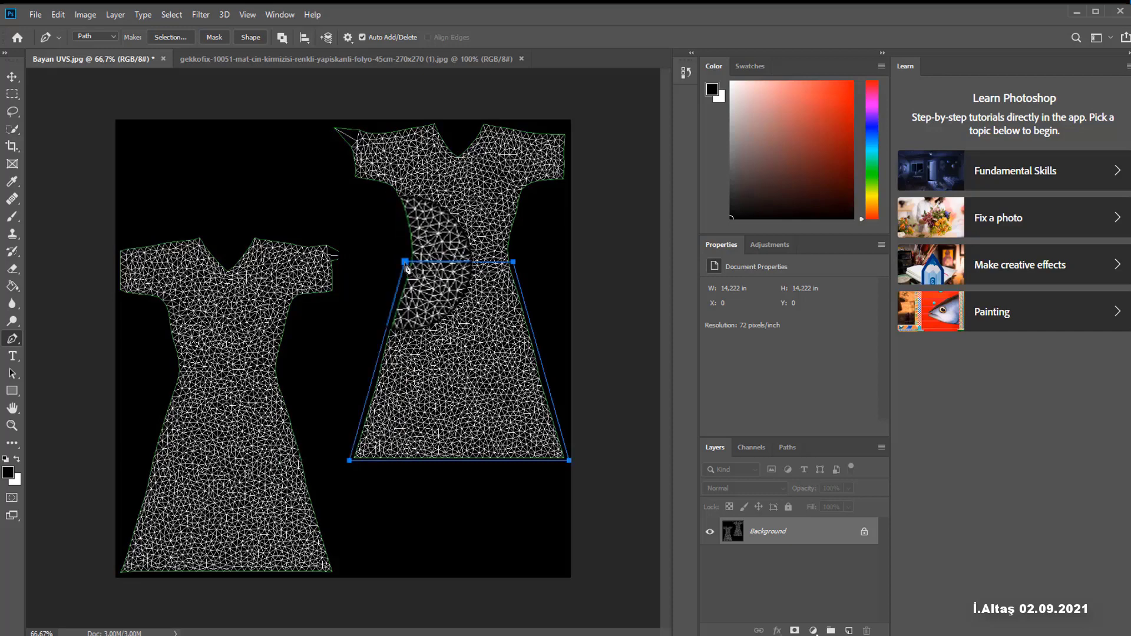
key(Return)
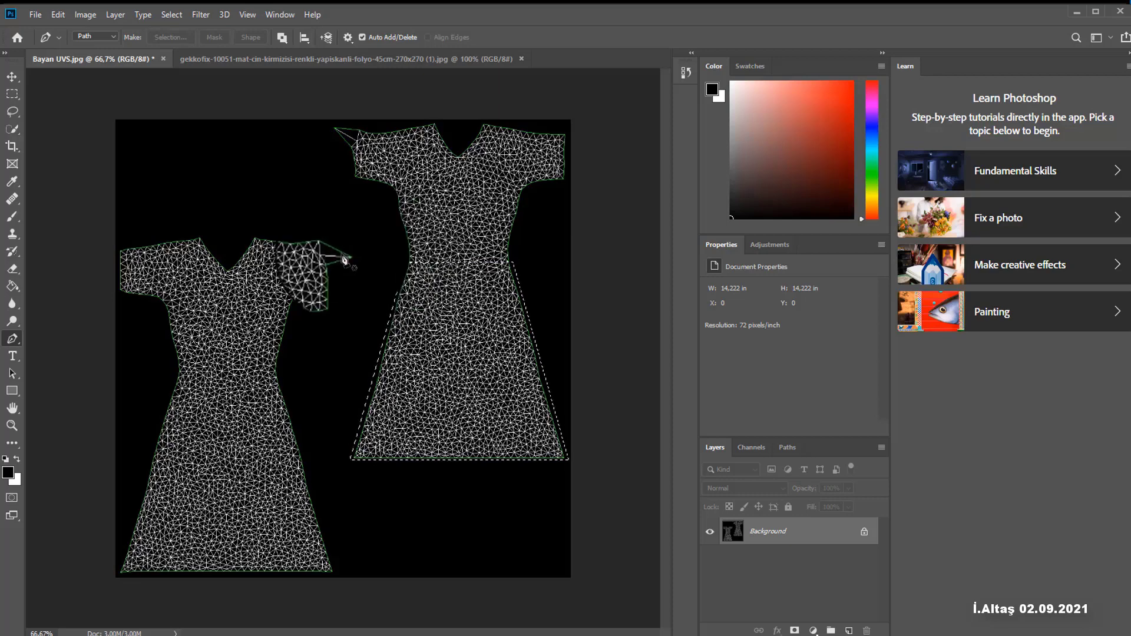
click(12, 286)
click(13, 287)
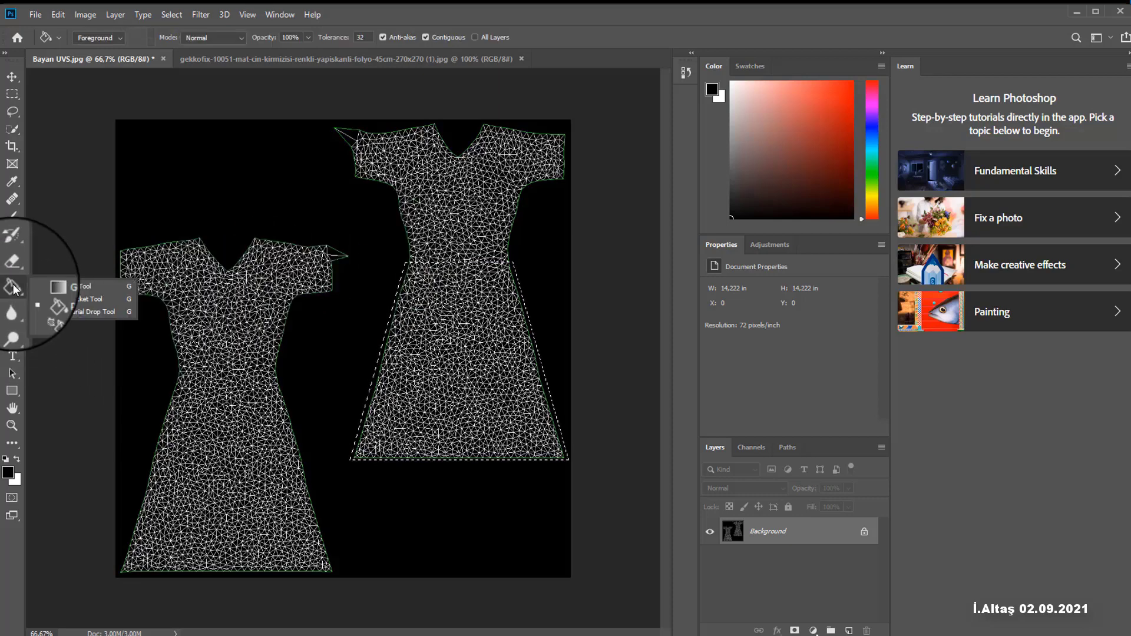
click(75, 287)
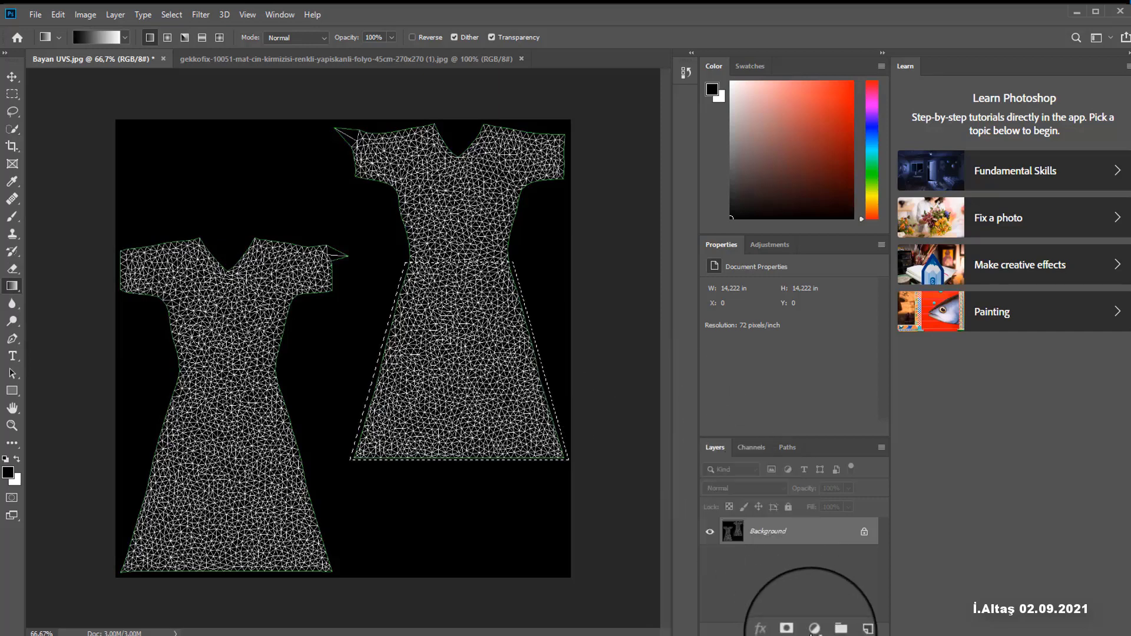
click(848, 631)
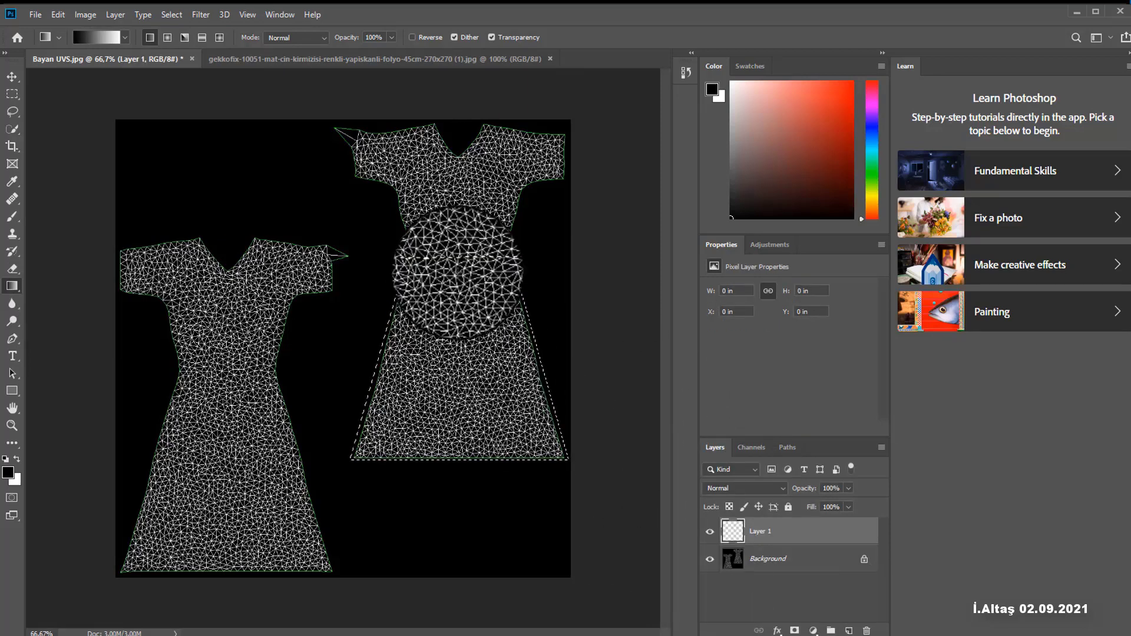
drag(458, 273, 459, 432)
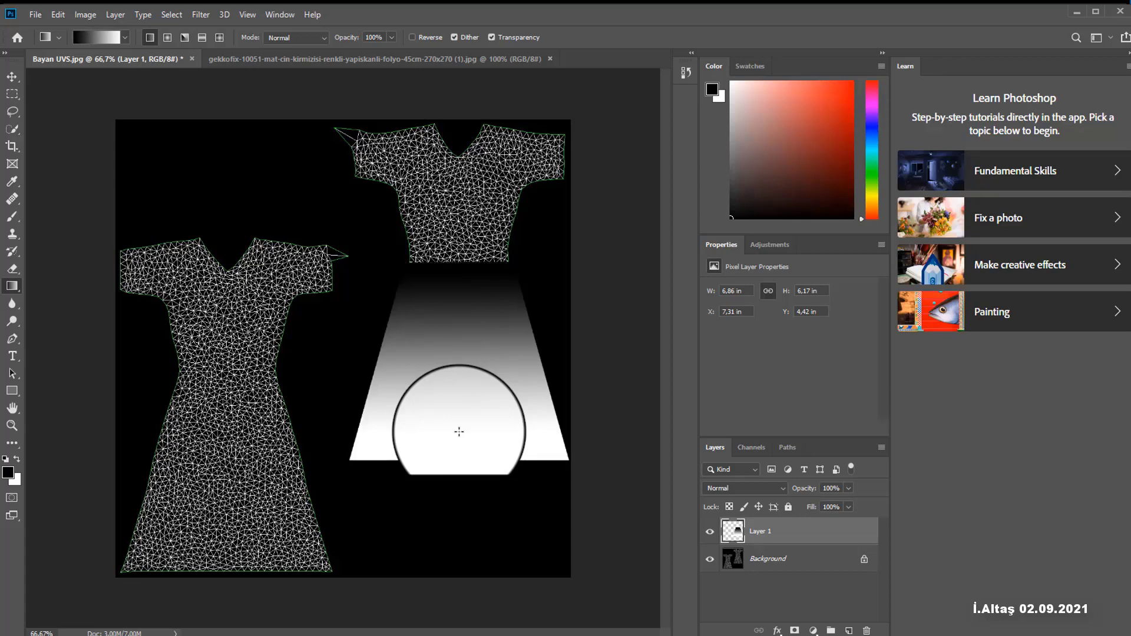
Step: Paste a copy of the gradient skirt and move it over the left dress's skirt
key(ctrl+v)
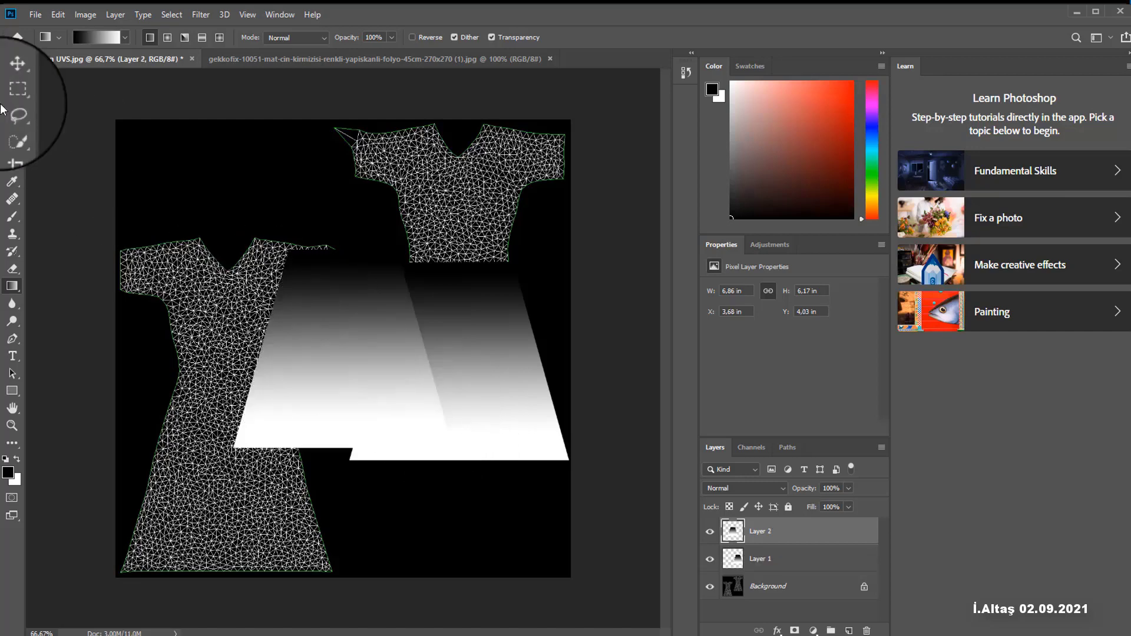
click(14, 83)
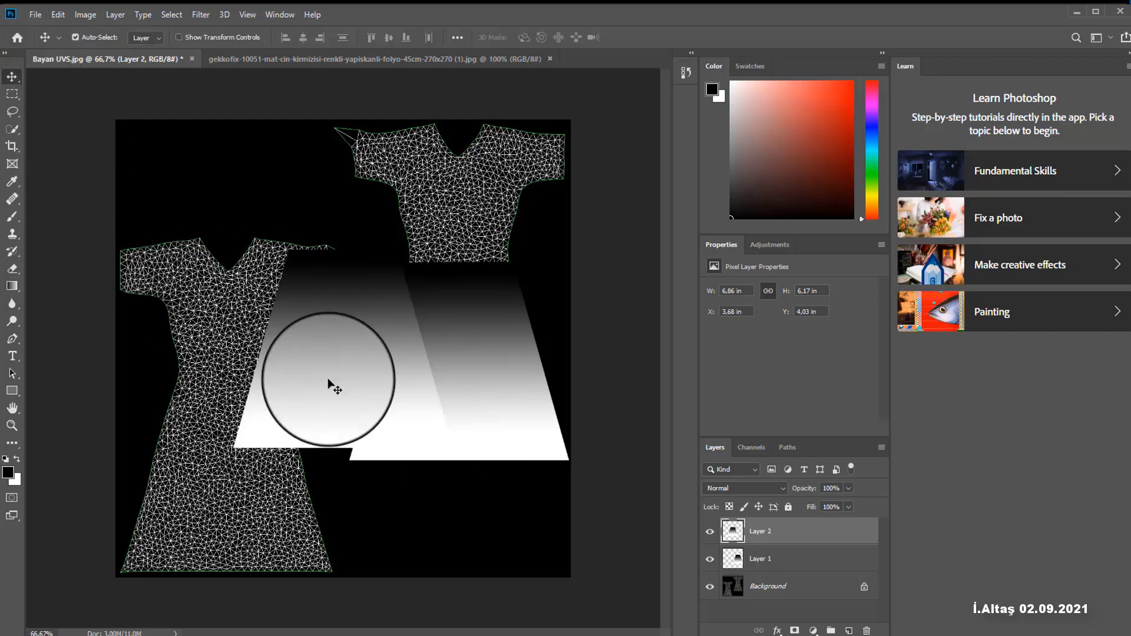
drag(359, 367, 234, 491)
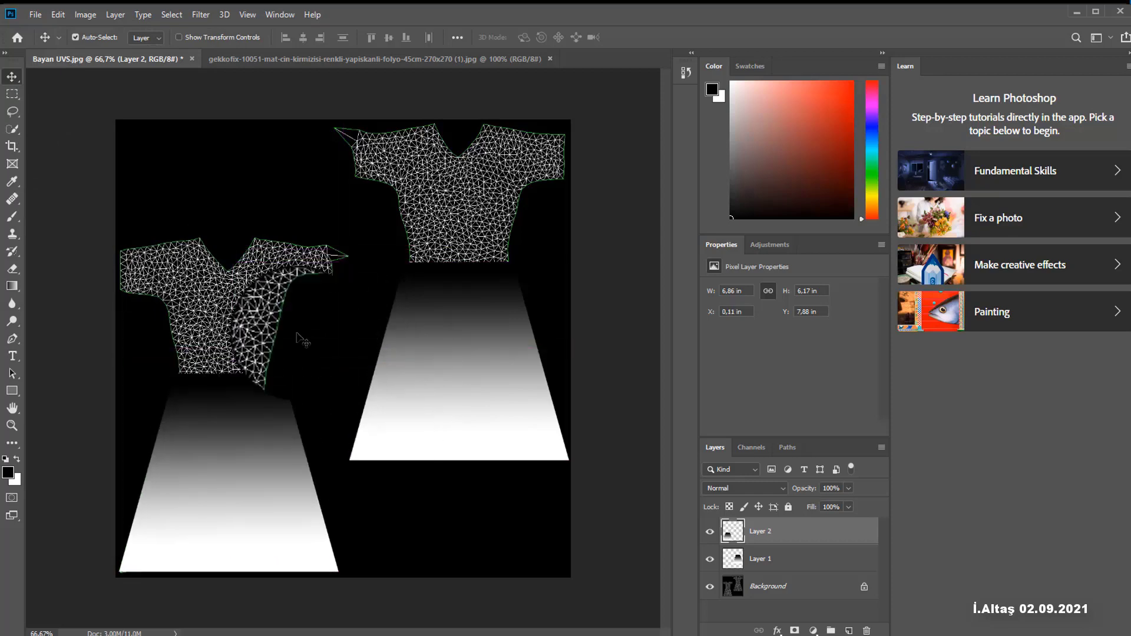
Step: Add a new layer filled with black and place it beneath both gradient skirt layers, above the Background
click(849, 630)
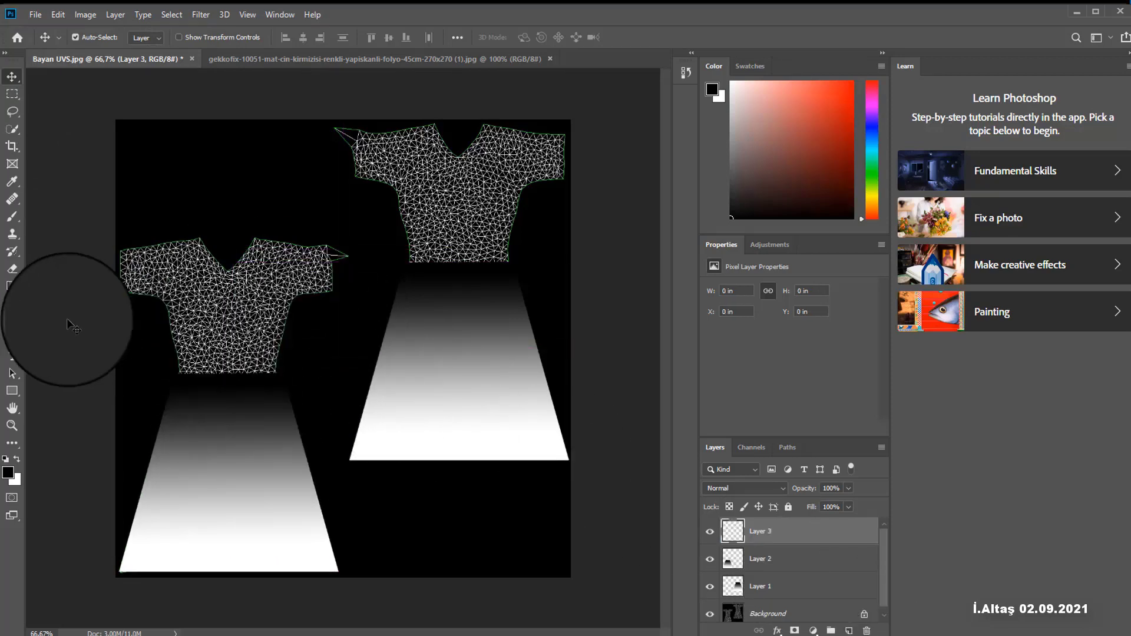
right_click(12, 288)
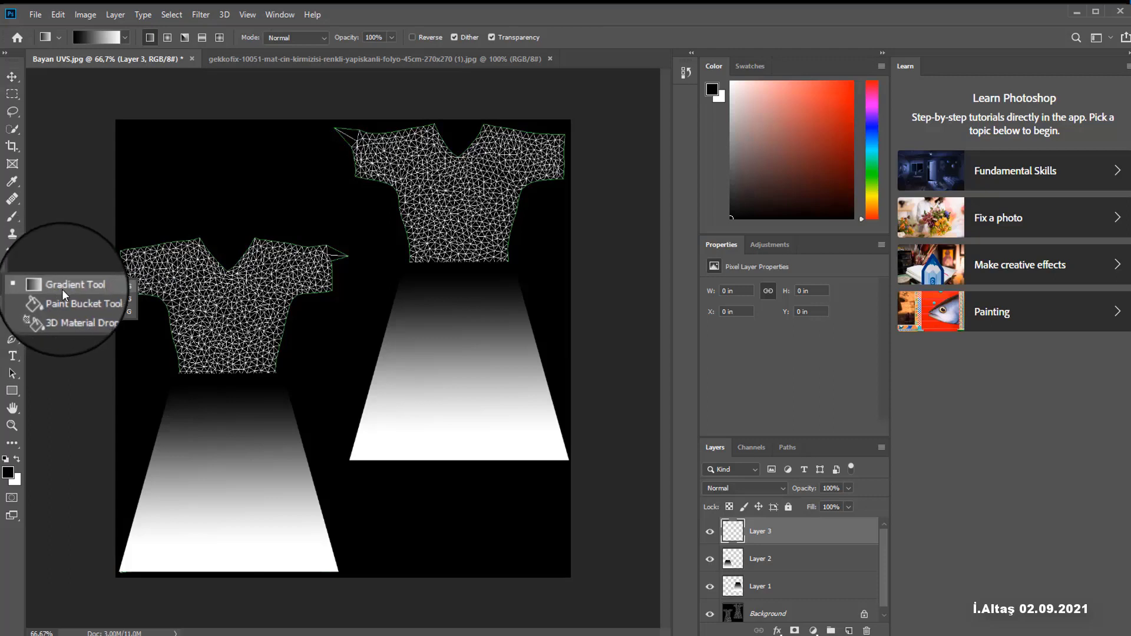
click(75, 305)
click(245, 223)
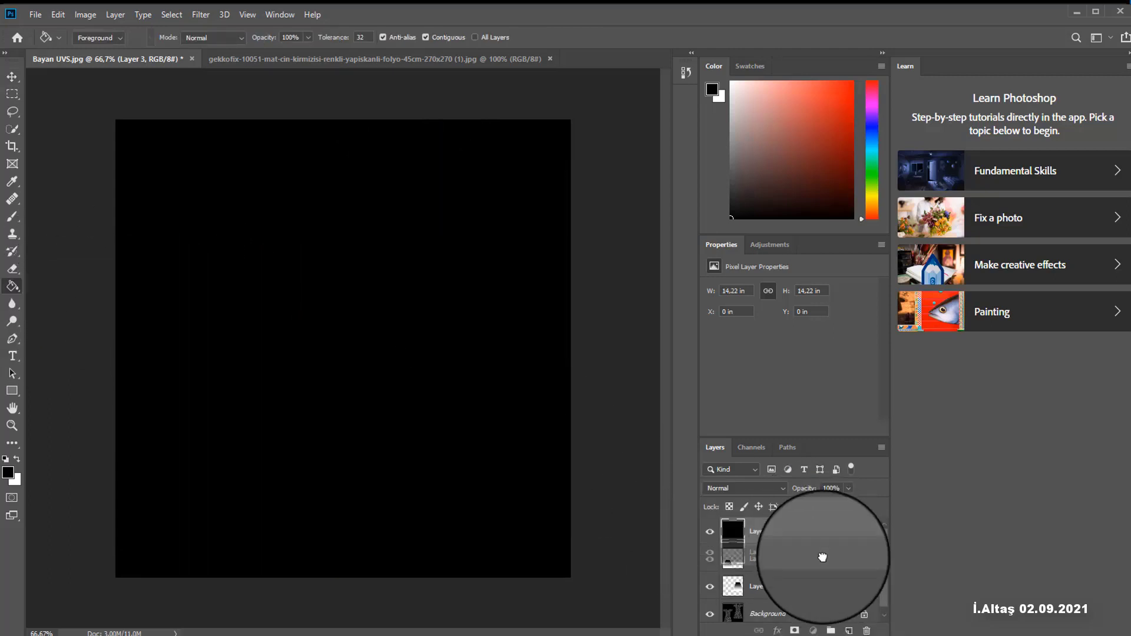
drag(823, 557, 795, 600)
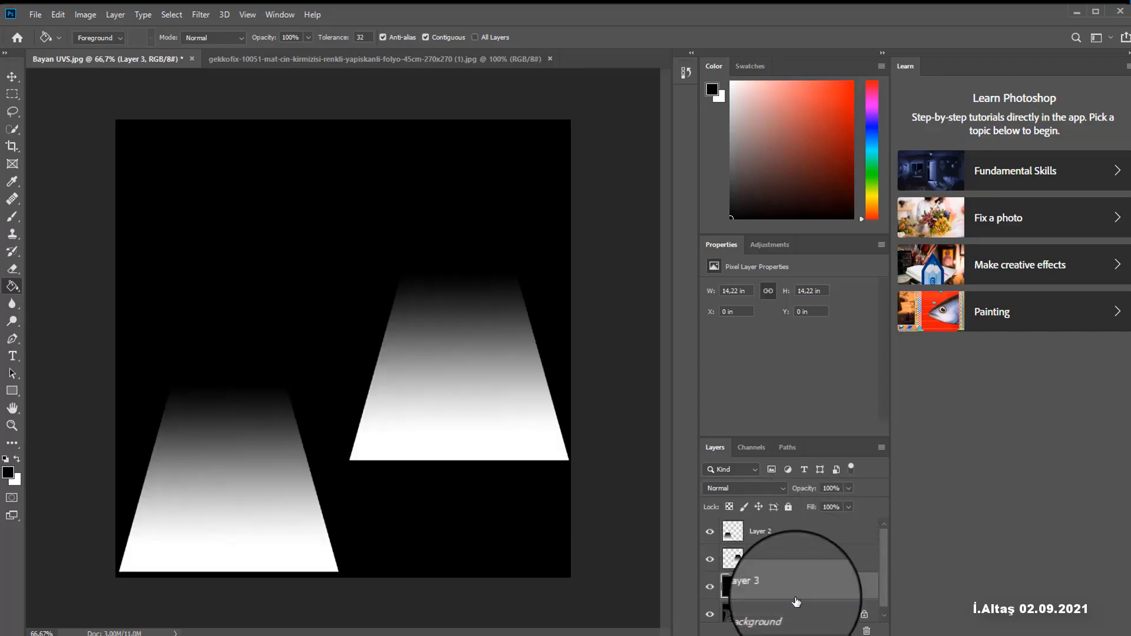
Step: Save a JPEG copy of the gradient map on the desktop as Bayan Physics, at Maximum quality 12
click(36, 15)
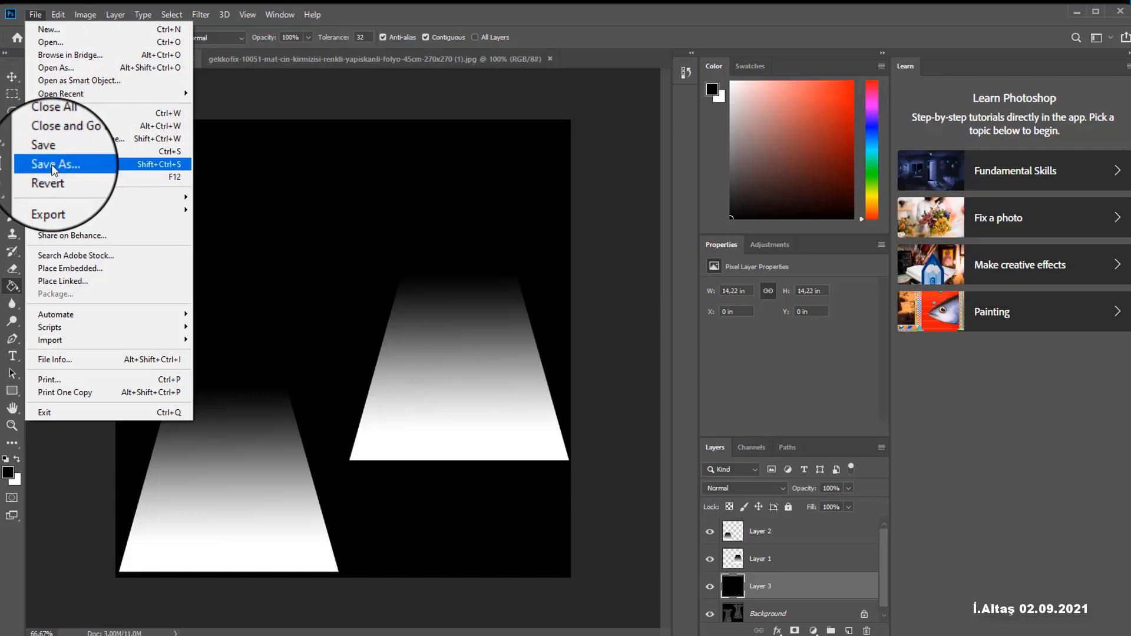
click(53, 165)
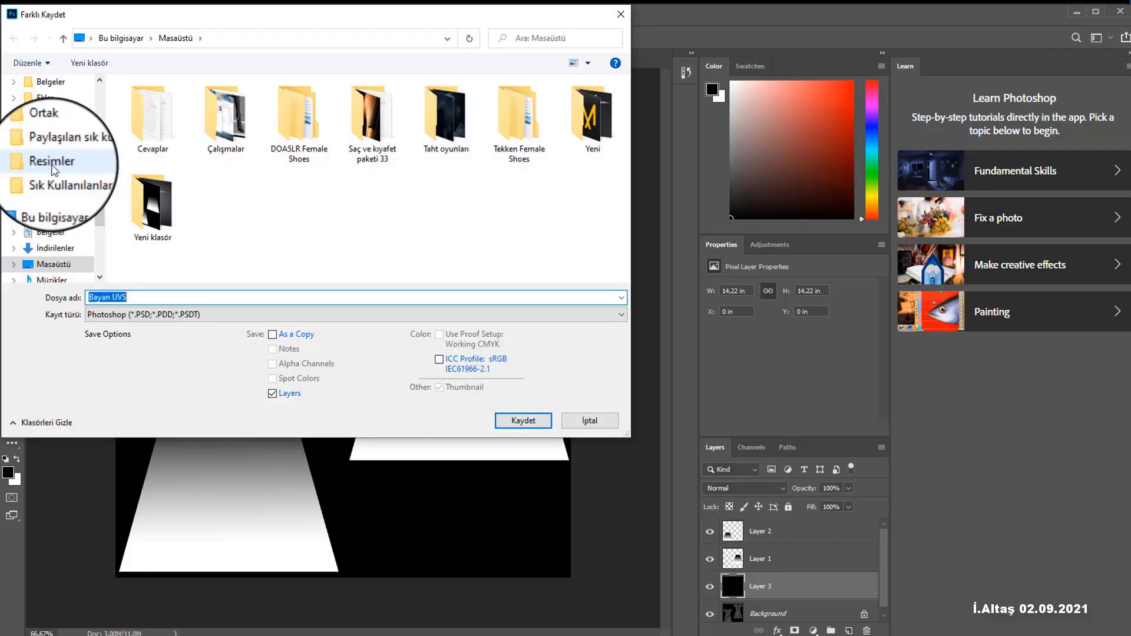
click(621, 315)
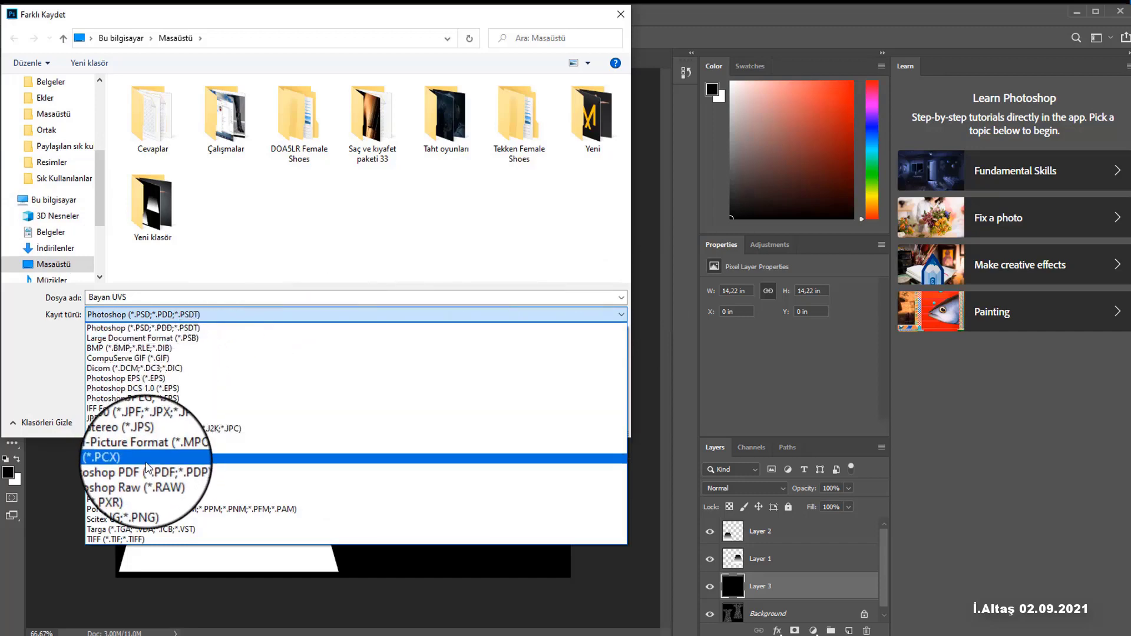
click(129, 418)
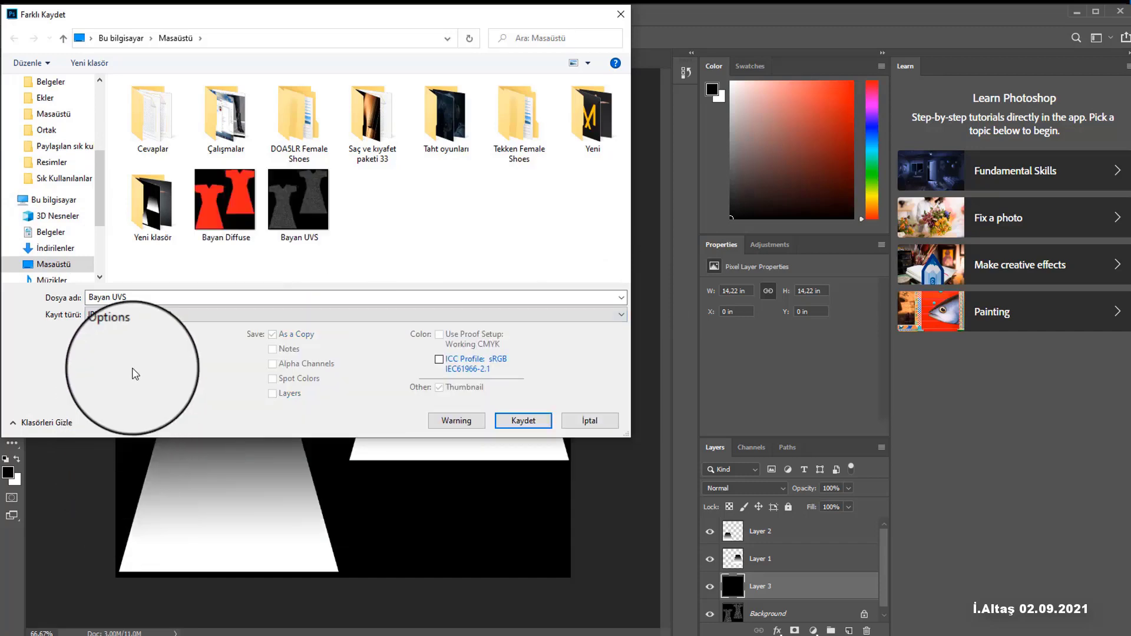
click(140, 296)
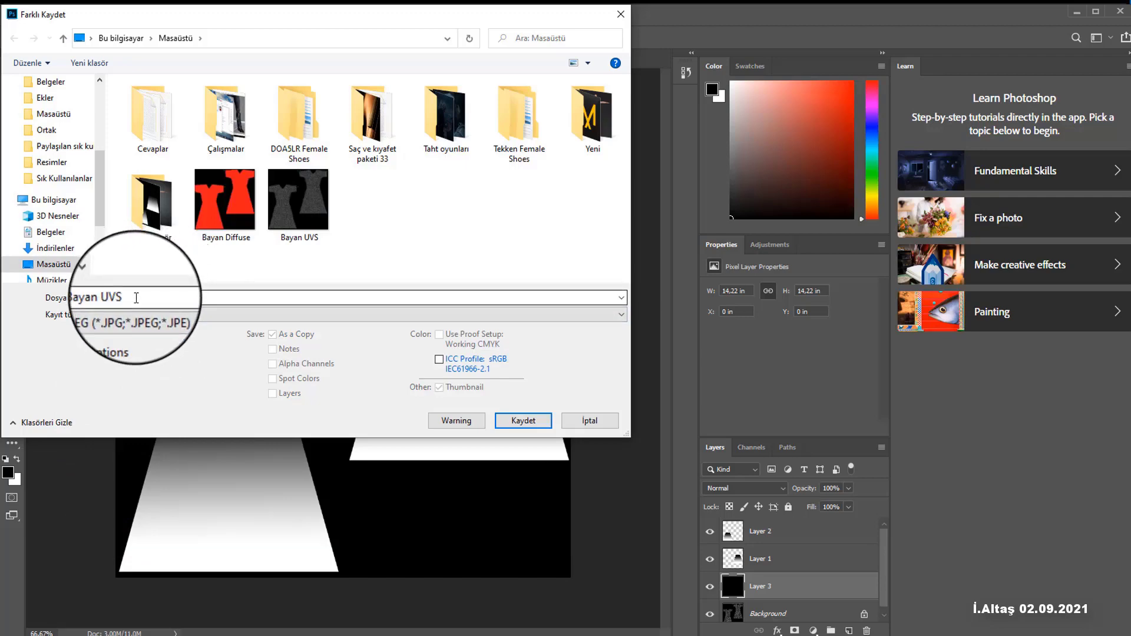
key(ctrl+a)
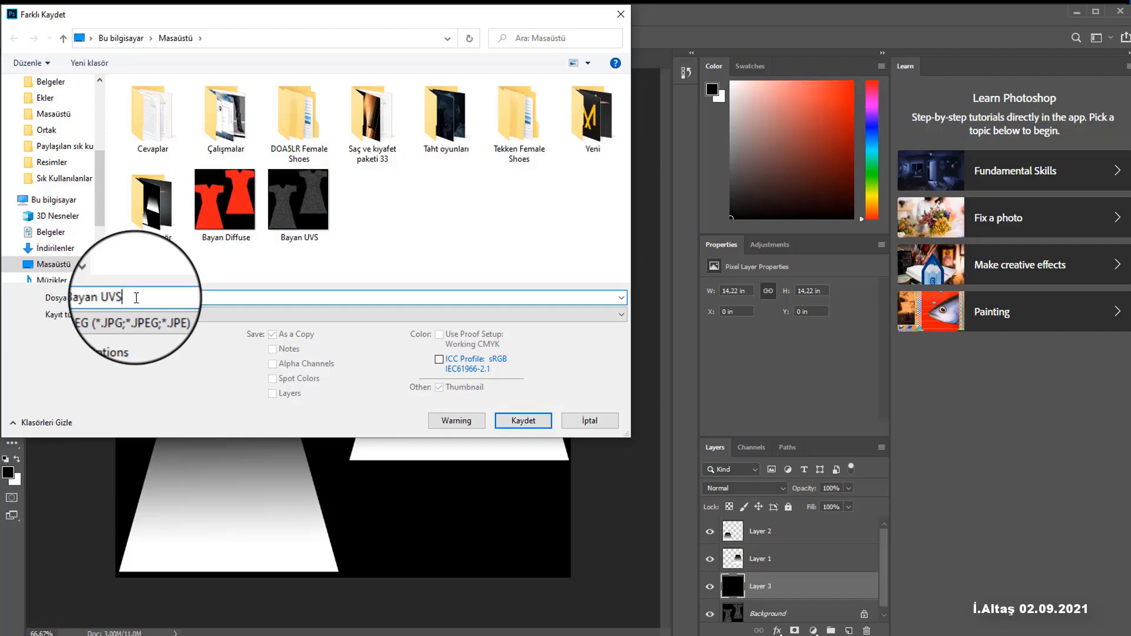
key(BackSpace)
key(BackSpace)
key(BackSpace)
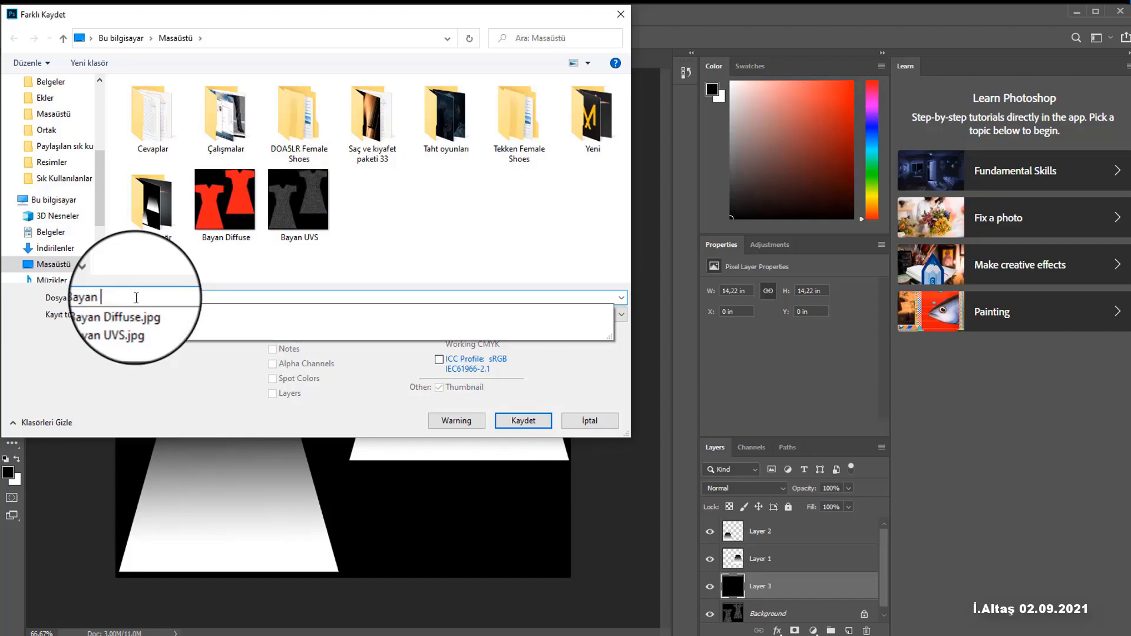
text(Physics)
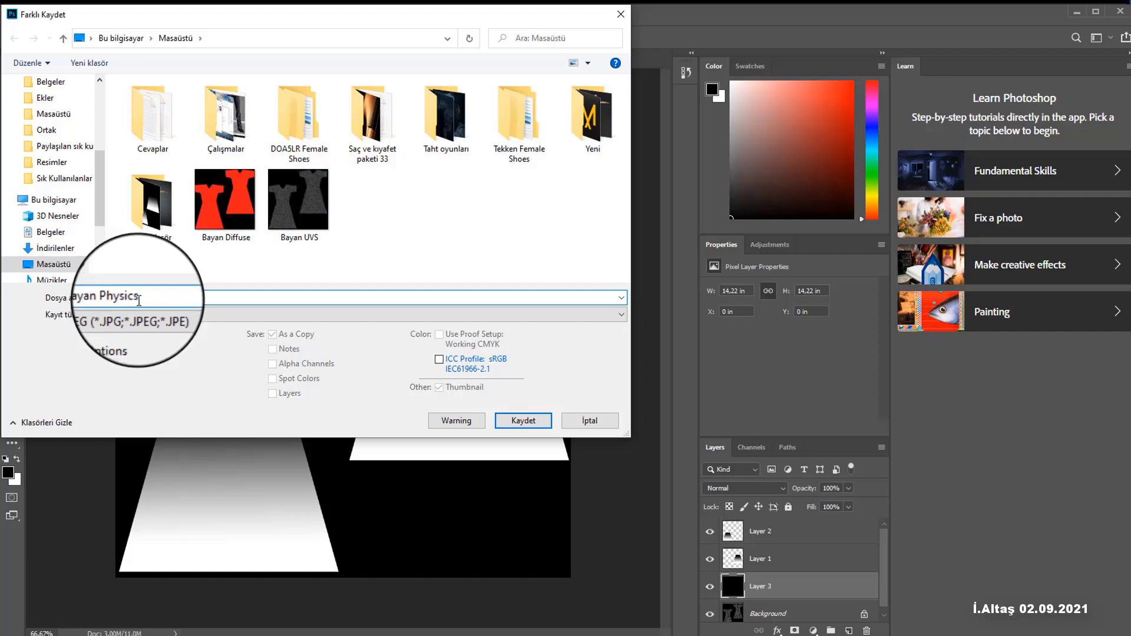
click(524, 422)
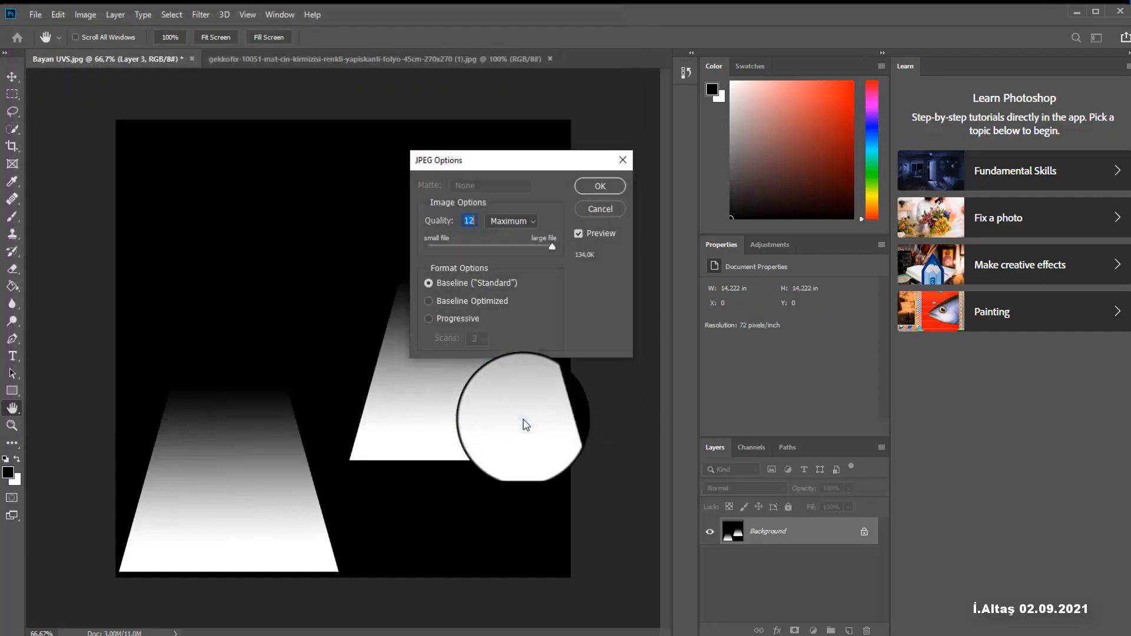
click(598, 186)
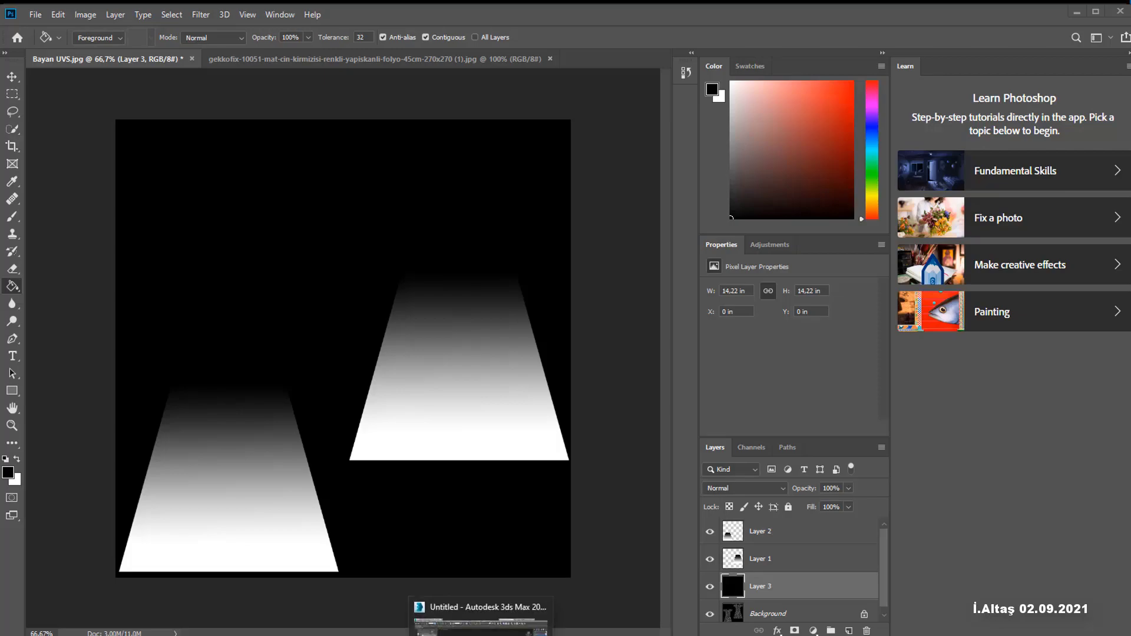
Step: Switch to 3ds Max and open the Slate Material Editor, moving its window fully into view
click(498, 627)
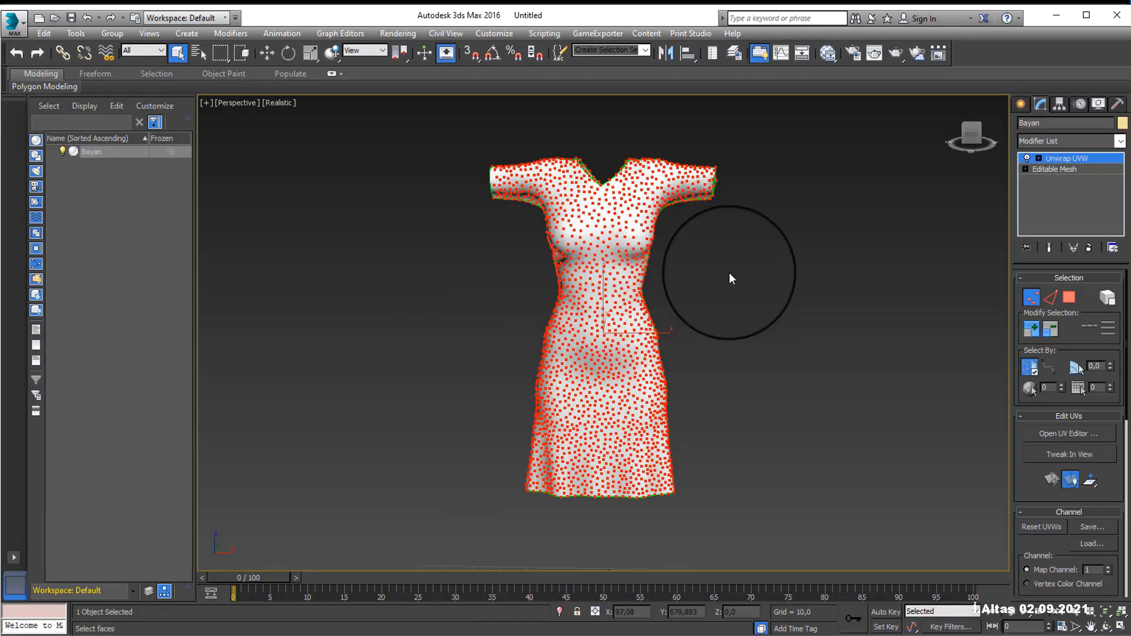
click(827, 53)
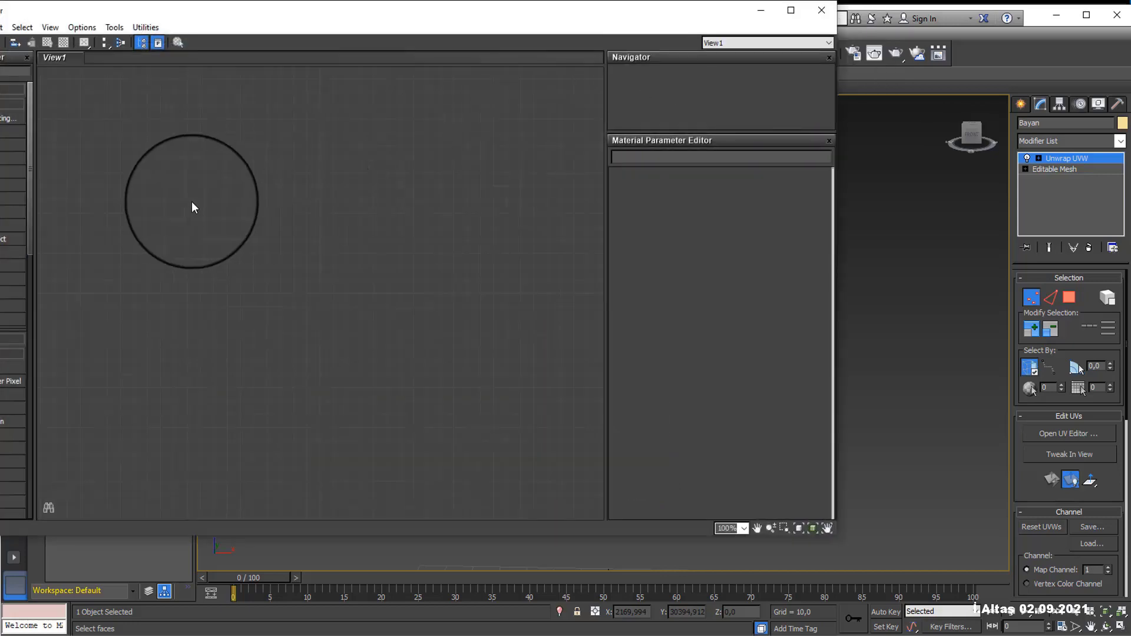
drag(240, 20, 393, 37)
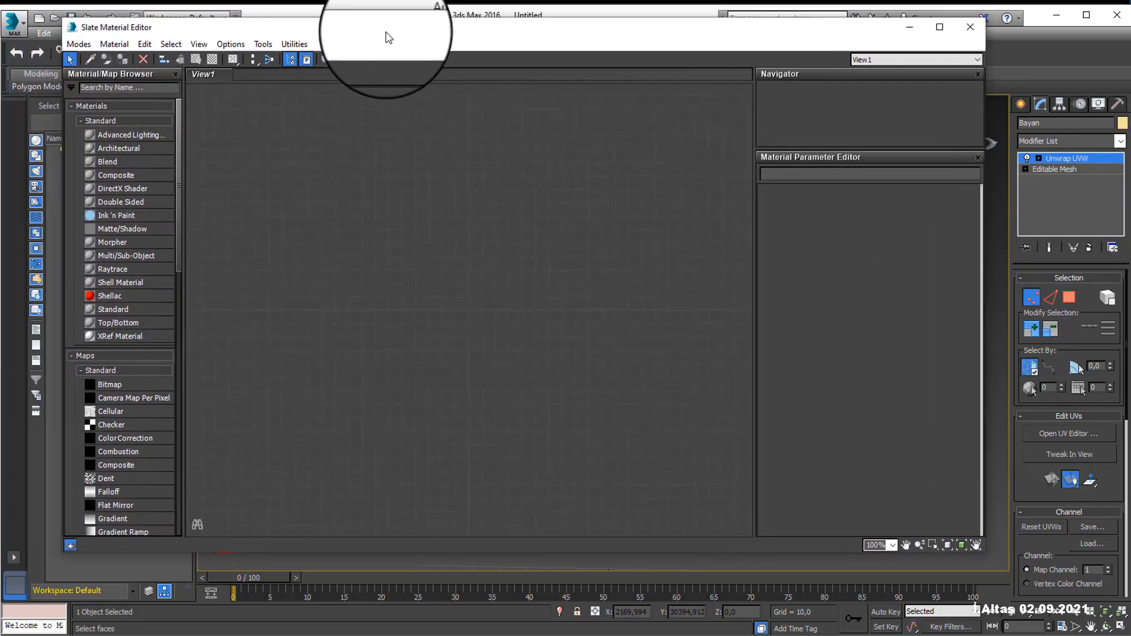
Step: Add a Bitmap map that uses the Bayan Diffuse image from the desktop, and place its node near the graph's upper-left corner
double_click(121, 384)
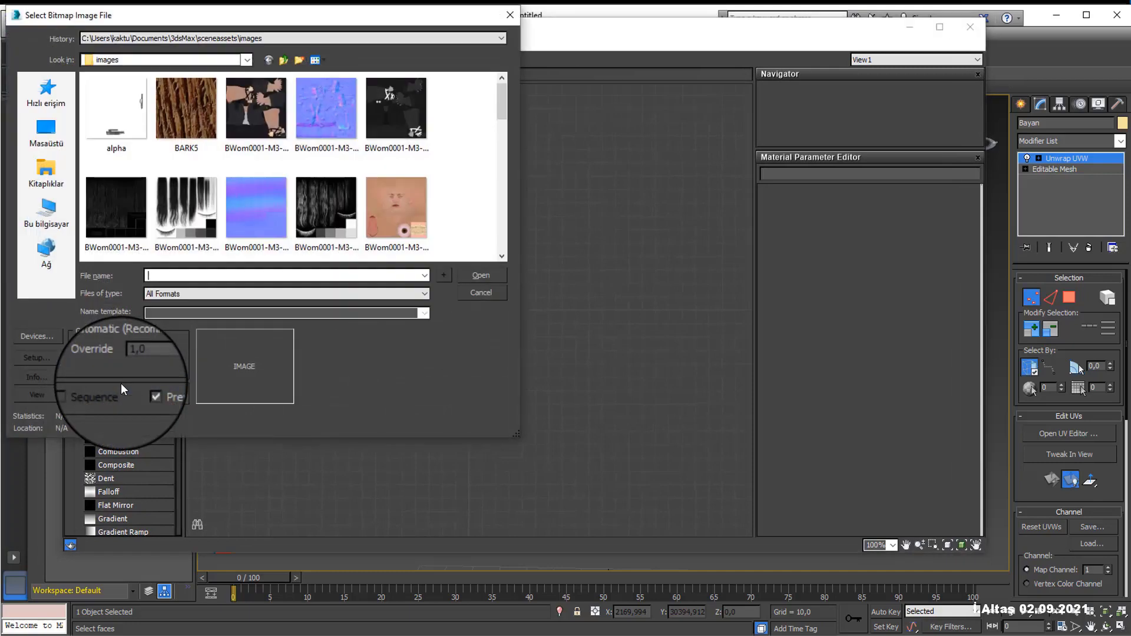
click(46, 128)
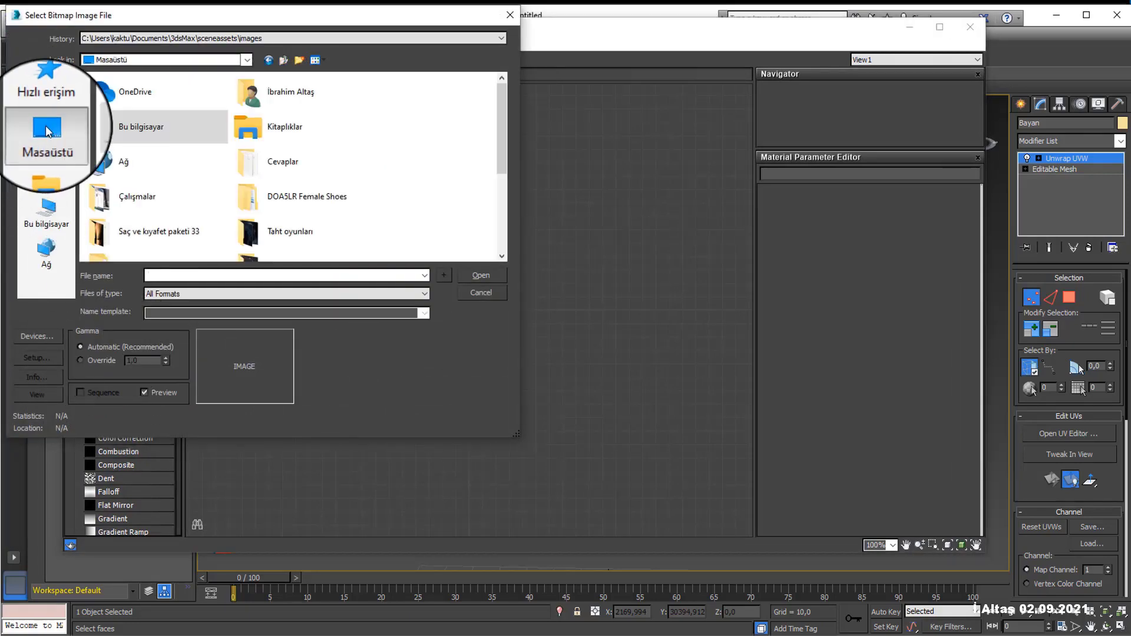
scroll(407, 166, down, 3)
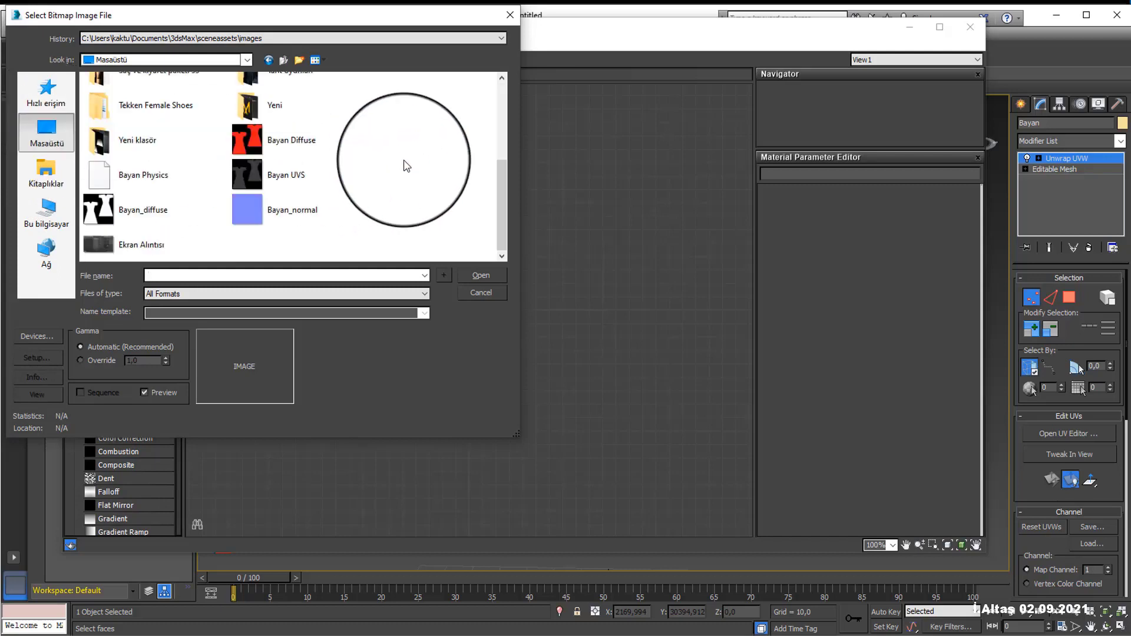
click(250, 137)
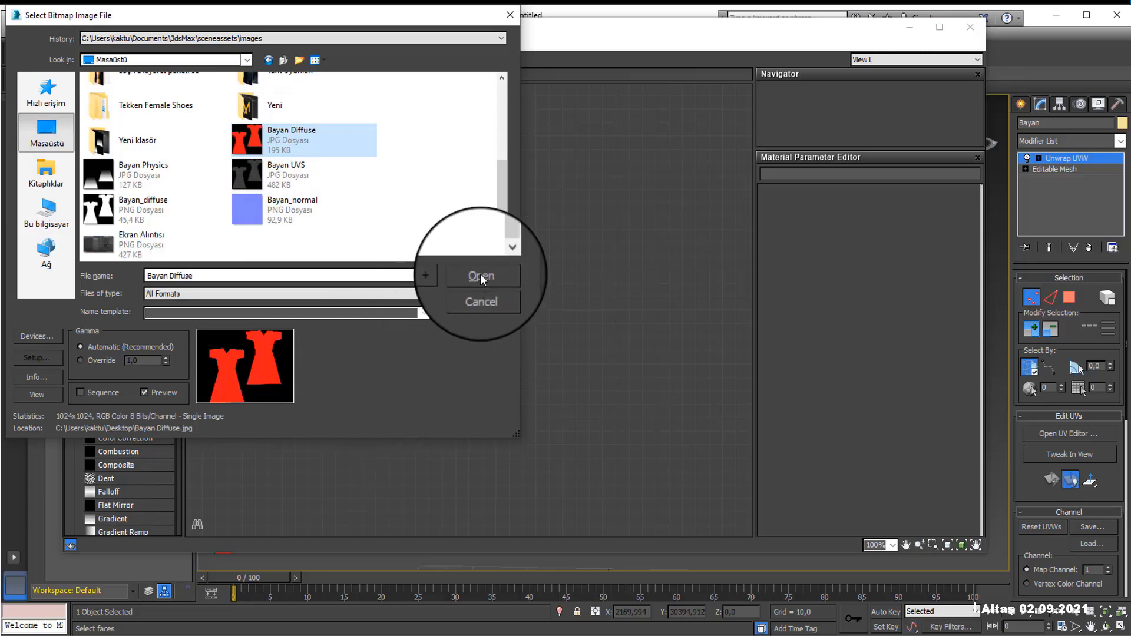
click(481, 276)
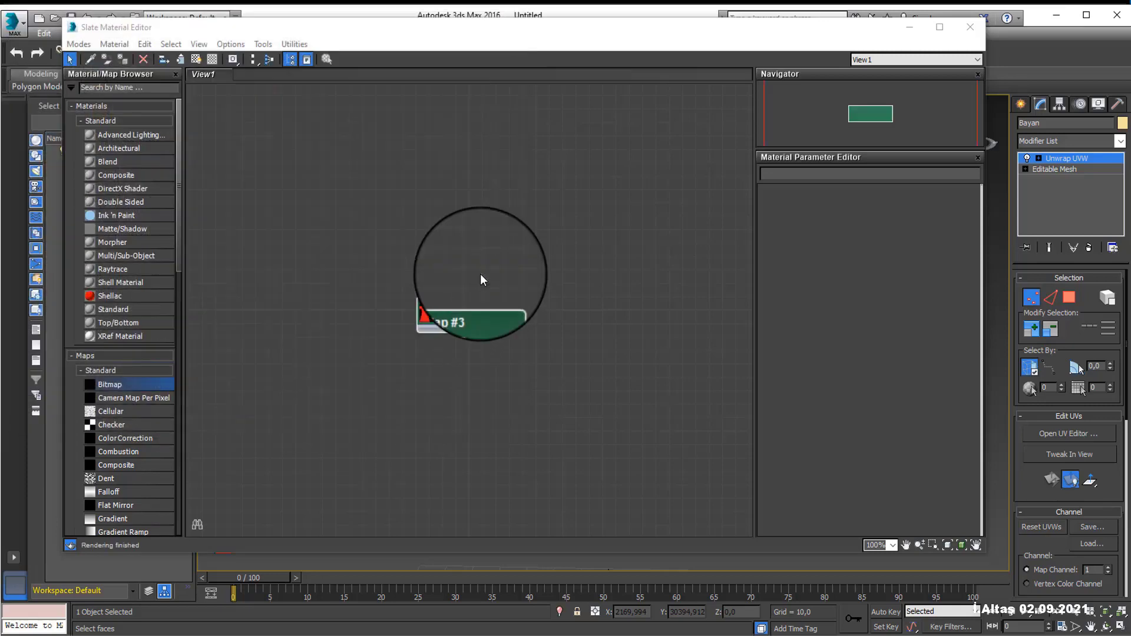
drag(461, 306, 275, 179)
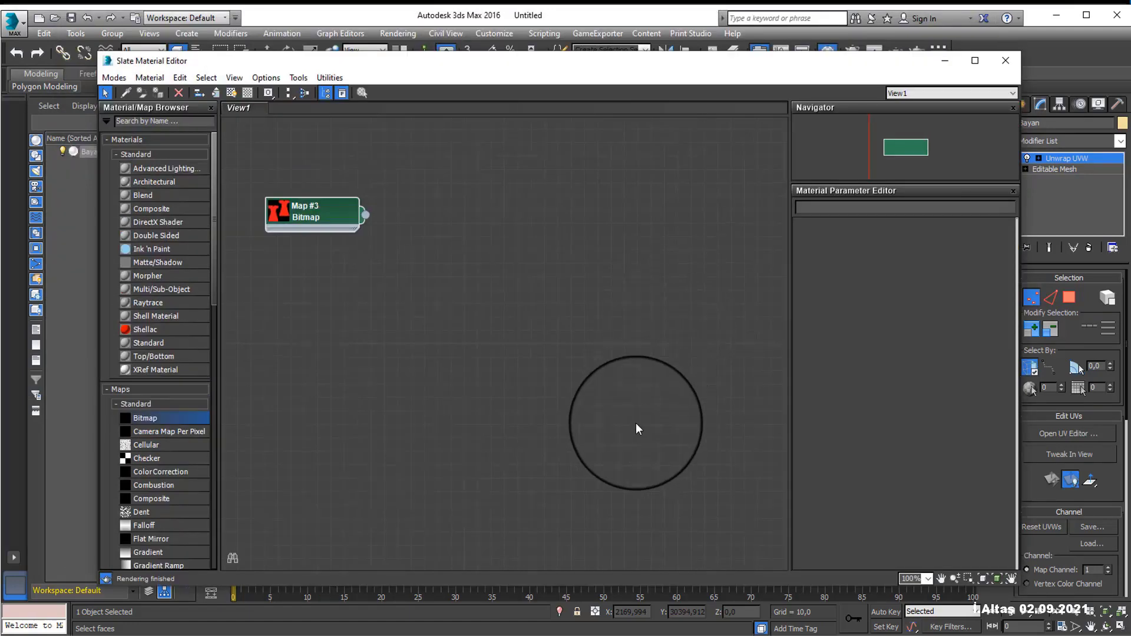
Step: Add a Composite material, separate its Standard base material from the bitmap node, and delete the Composite node to keep only the Standard one
right_click(398, 221)
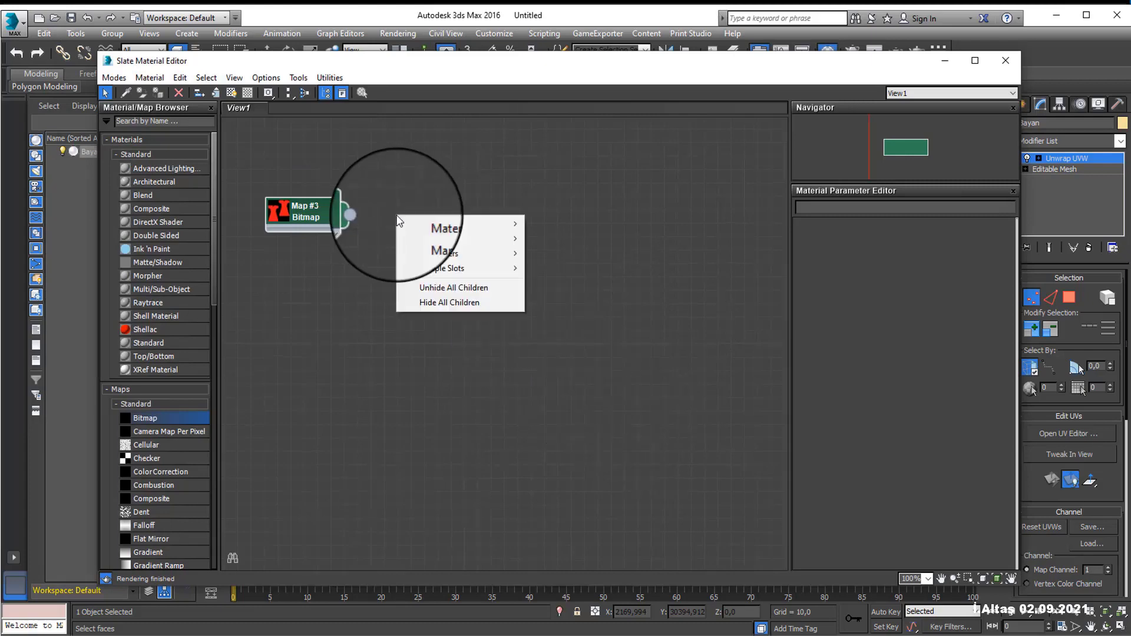
mouse_move(439, 224)
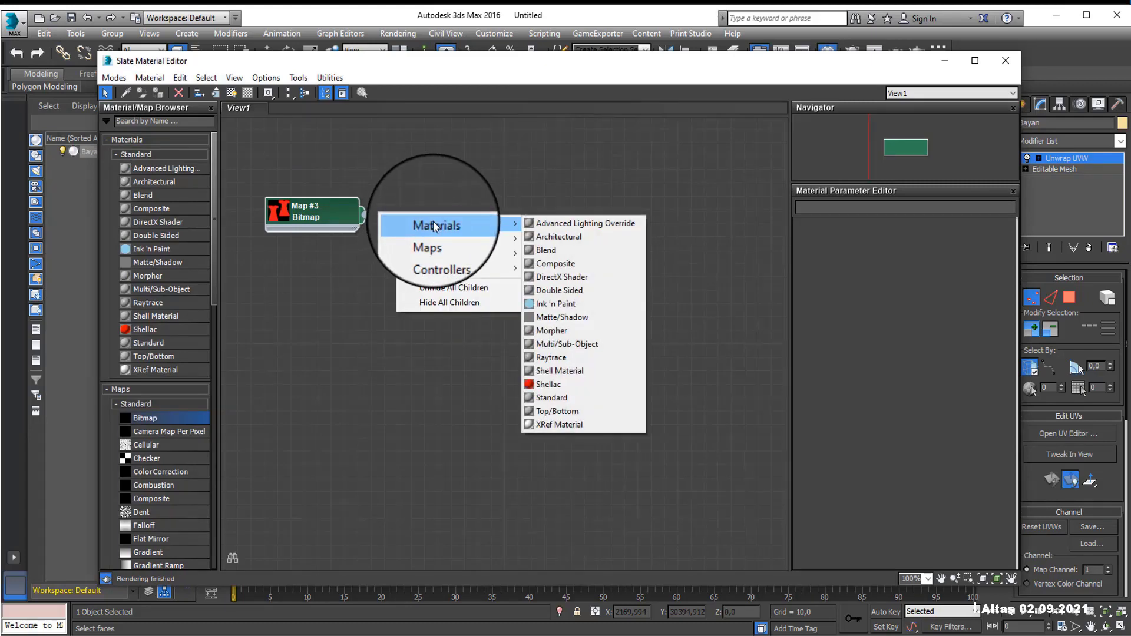
click(571, 266)
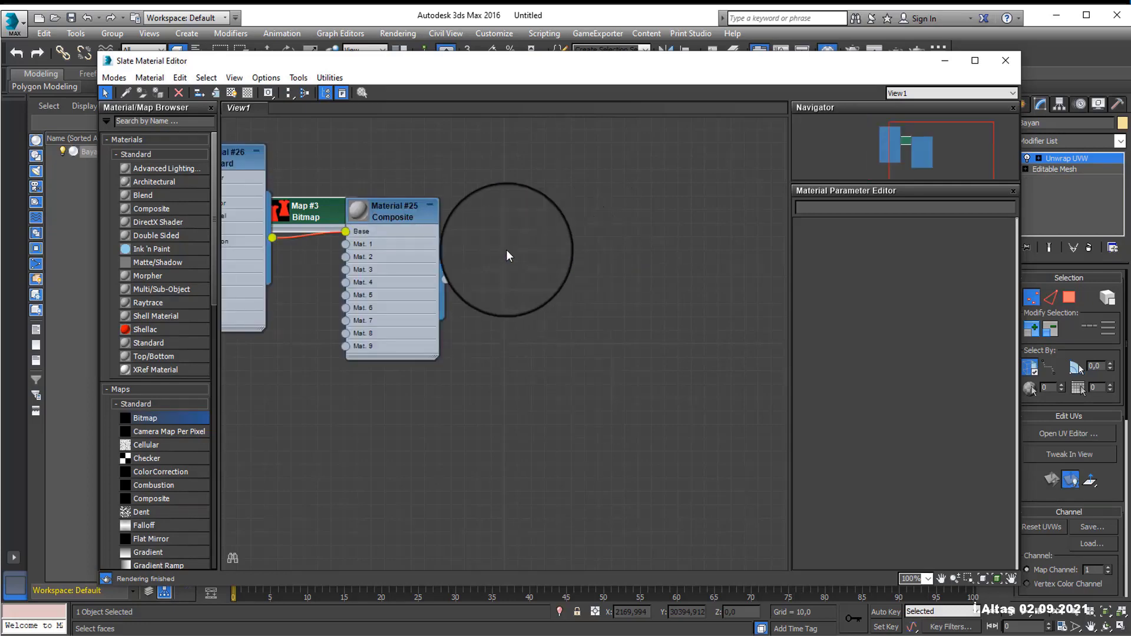
drag(395, 205, 673, 205)
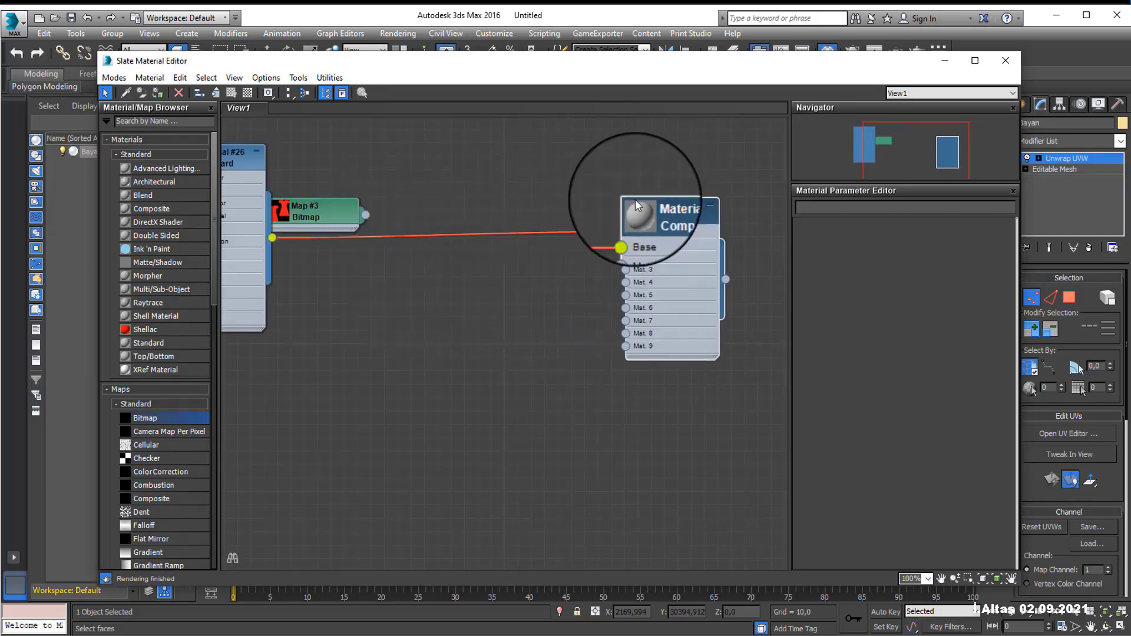
drag(249, 156, 566, 175)
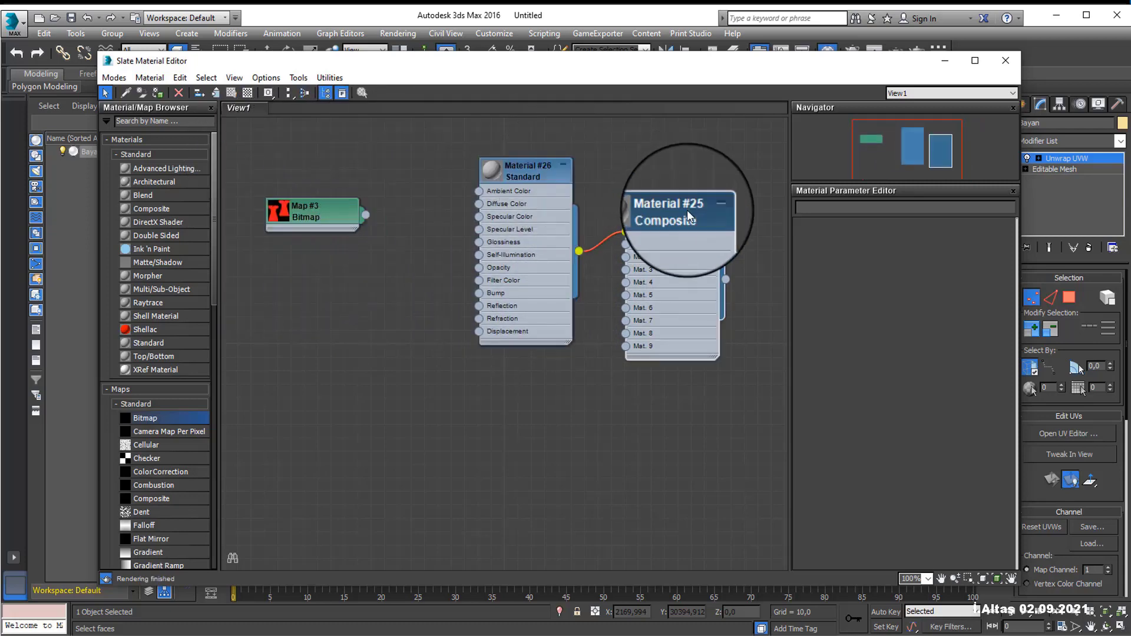
key(Delete)
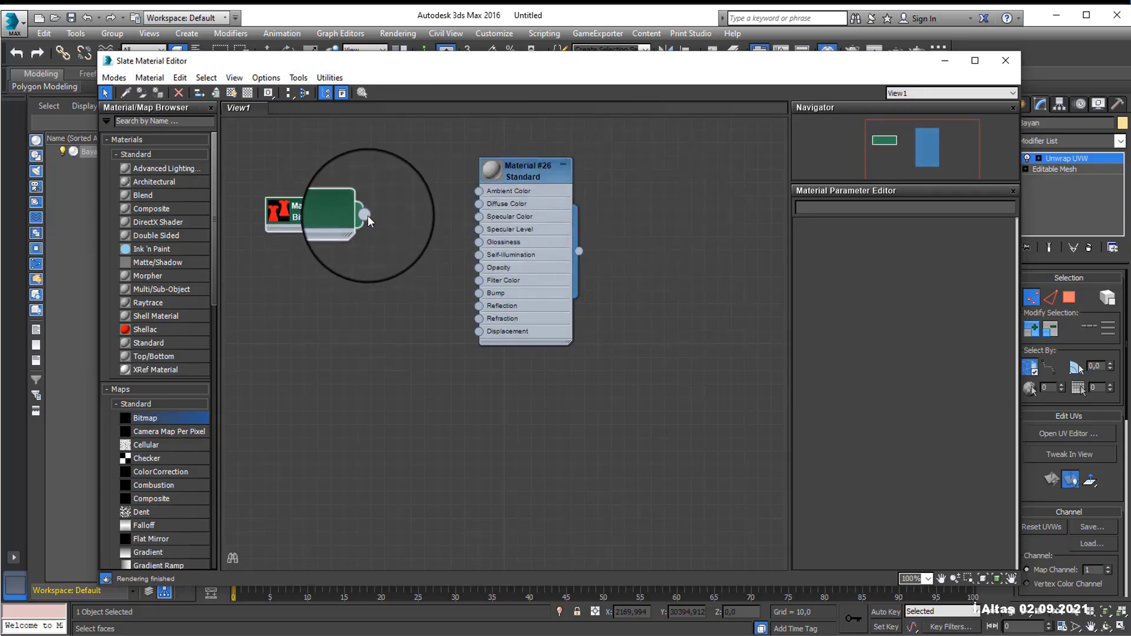
Step: Connect the bitmap to the Standard material's Diffuse Color, show it shaded in the viewport, and assign the material to the selected dress
drag(364, 212, 479, 204)
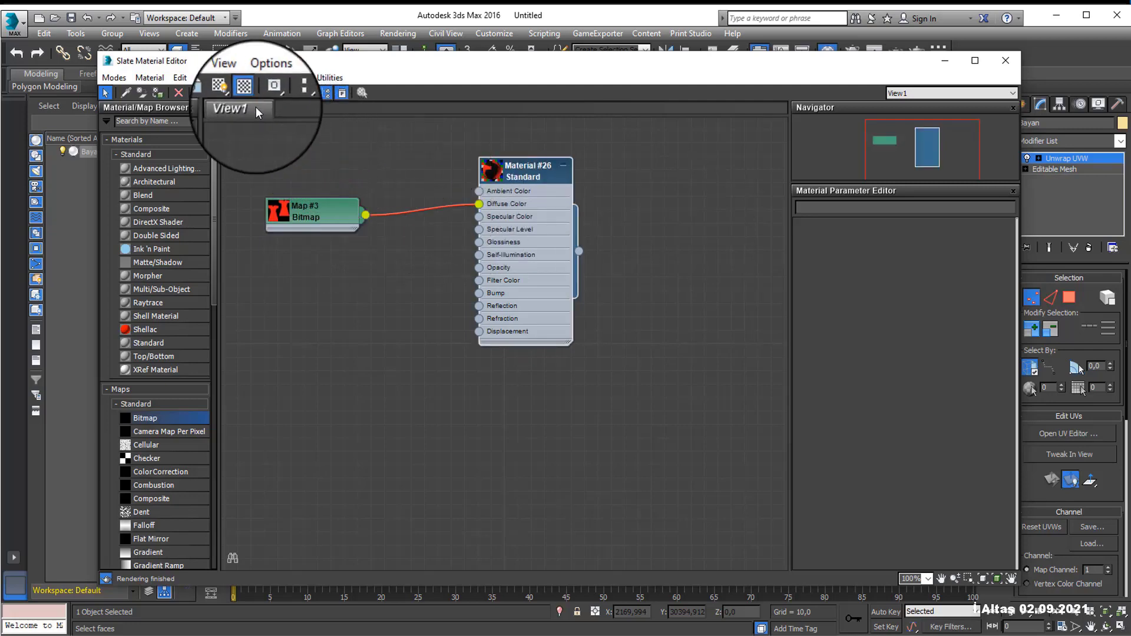
click(231, 93)
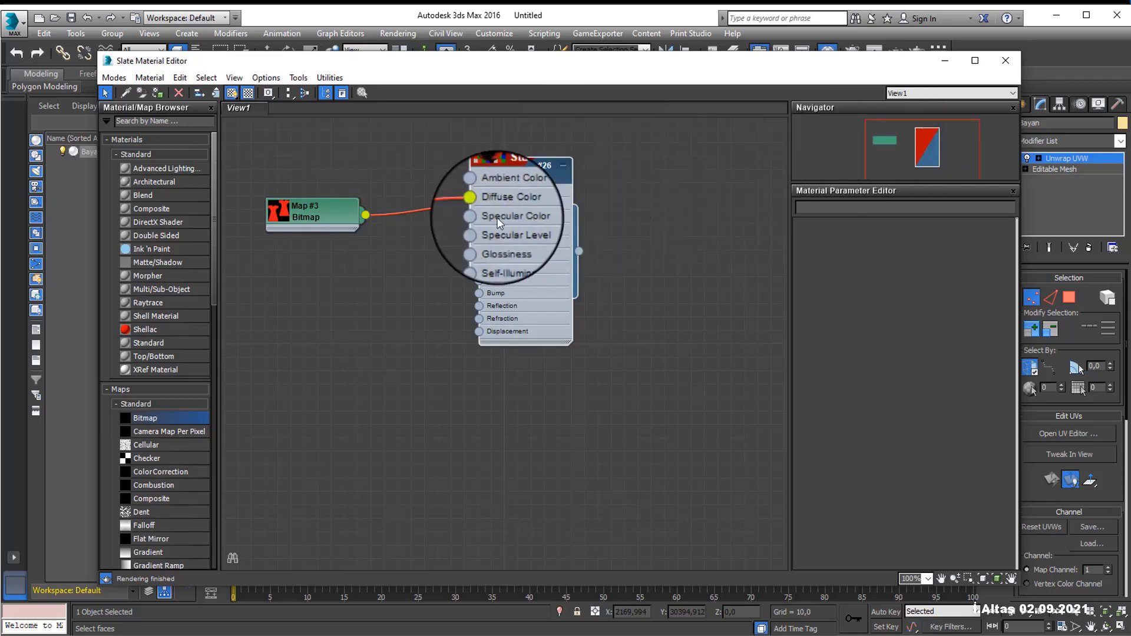
right_click(488, 175)
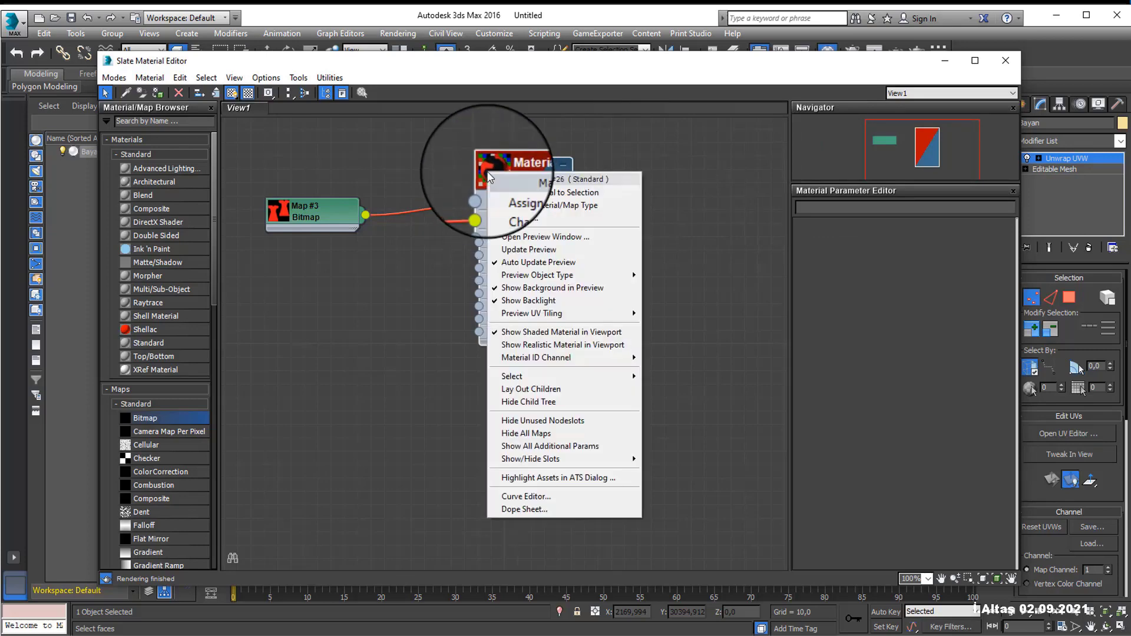
click(550, 190)
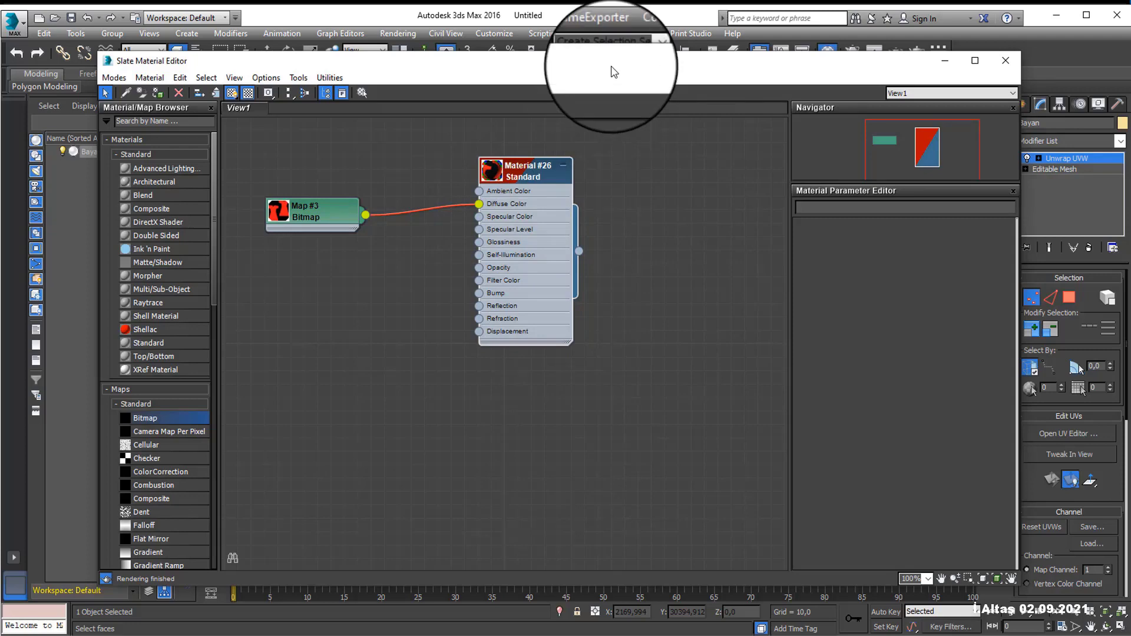
drag(613, 71, 600, 105)
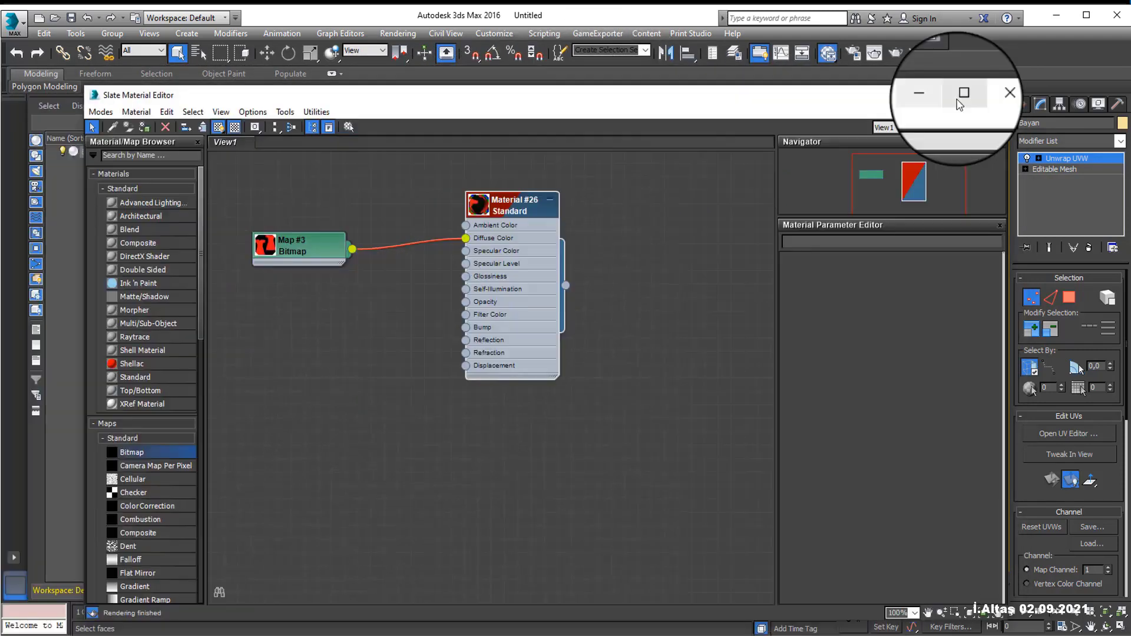
click(932, 98)
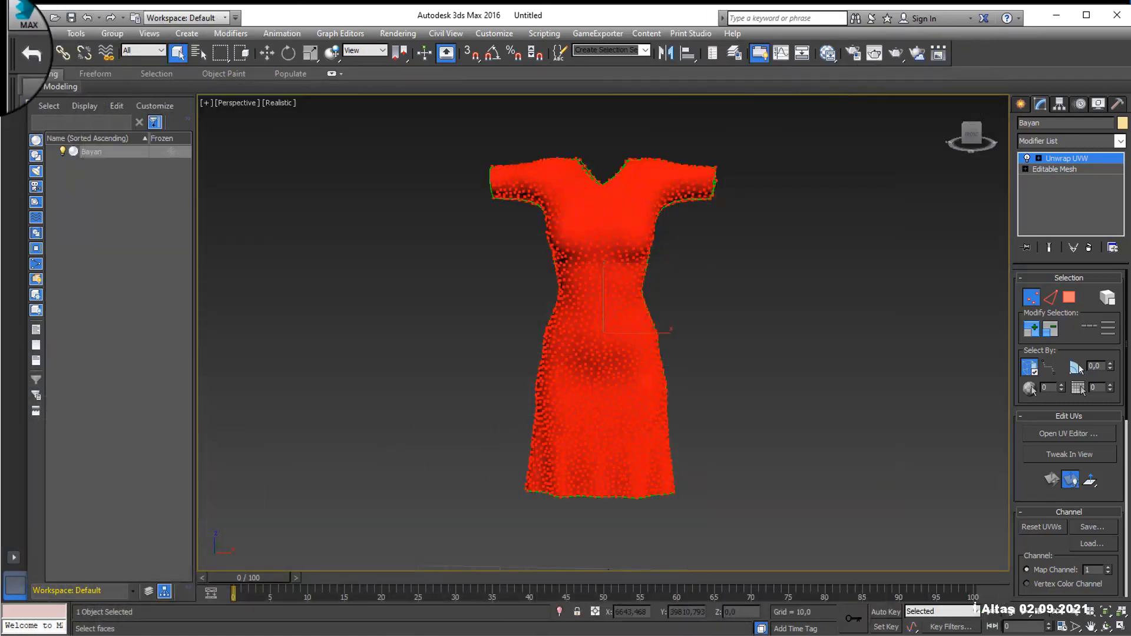
Step: Export the dress to the desktop in OBJ format as Bayan OBJ, using the default export options
click(21, 29)
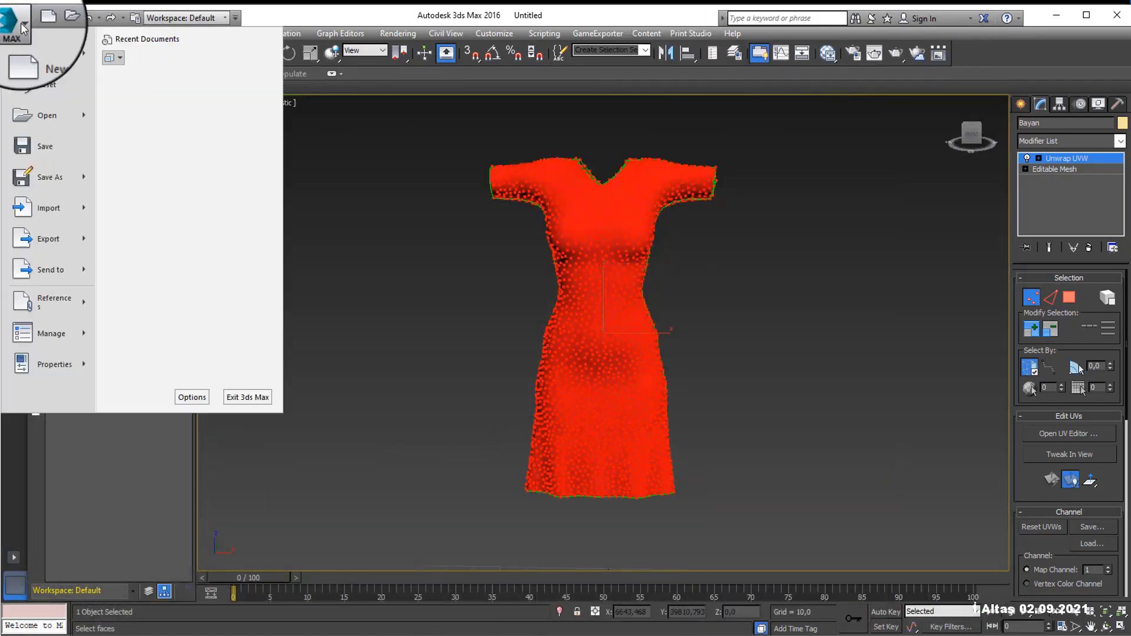
mouse_move(47, 241)
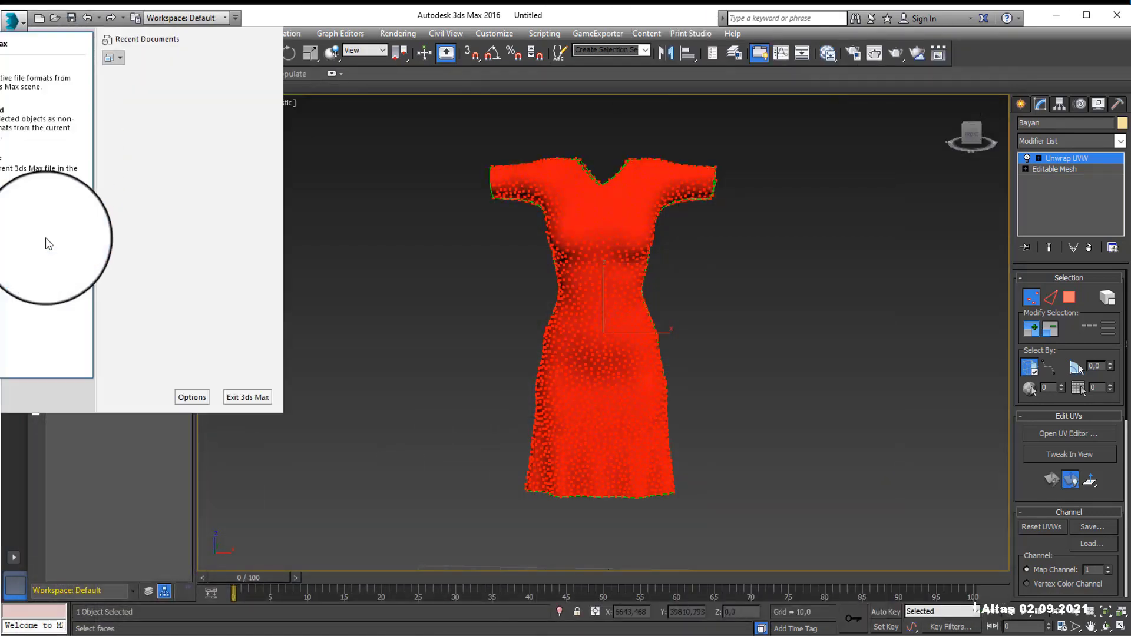
click(44, 74)
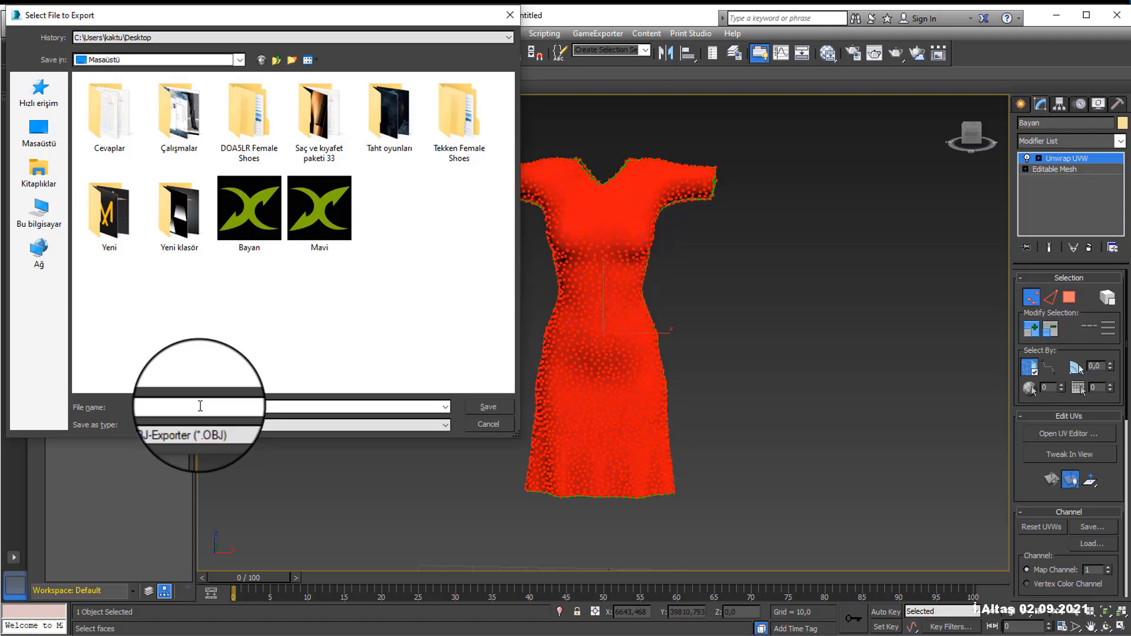
text(B)
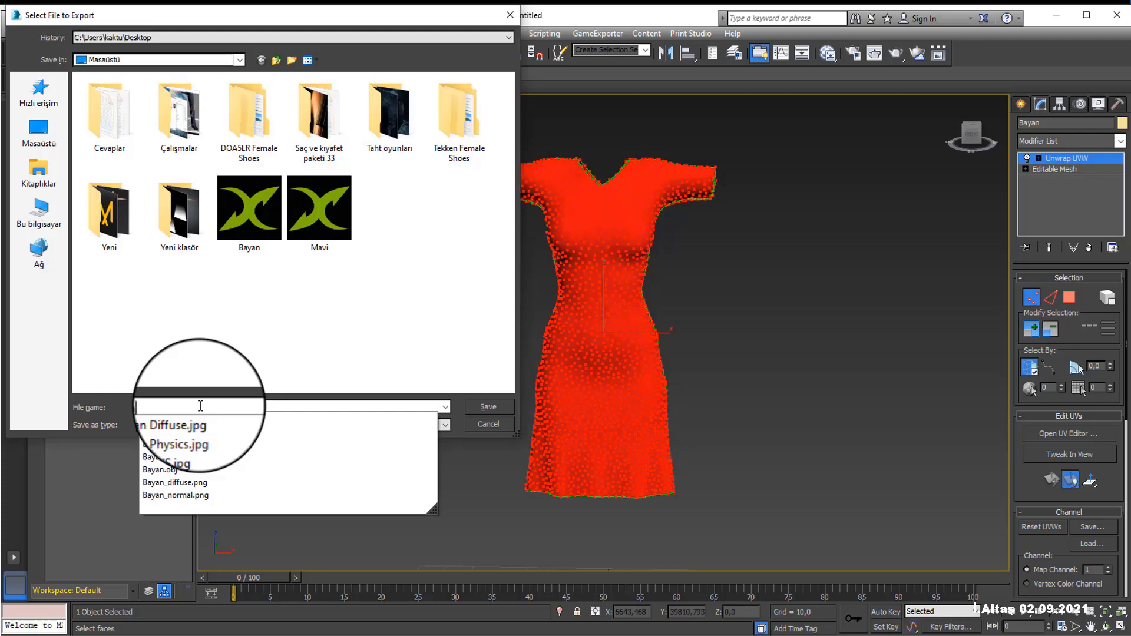
text(n )
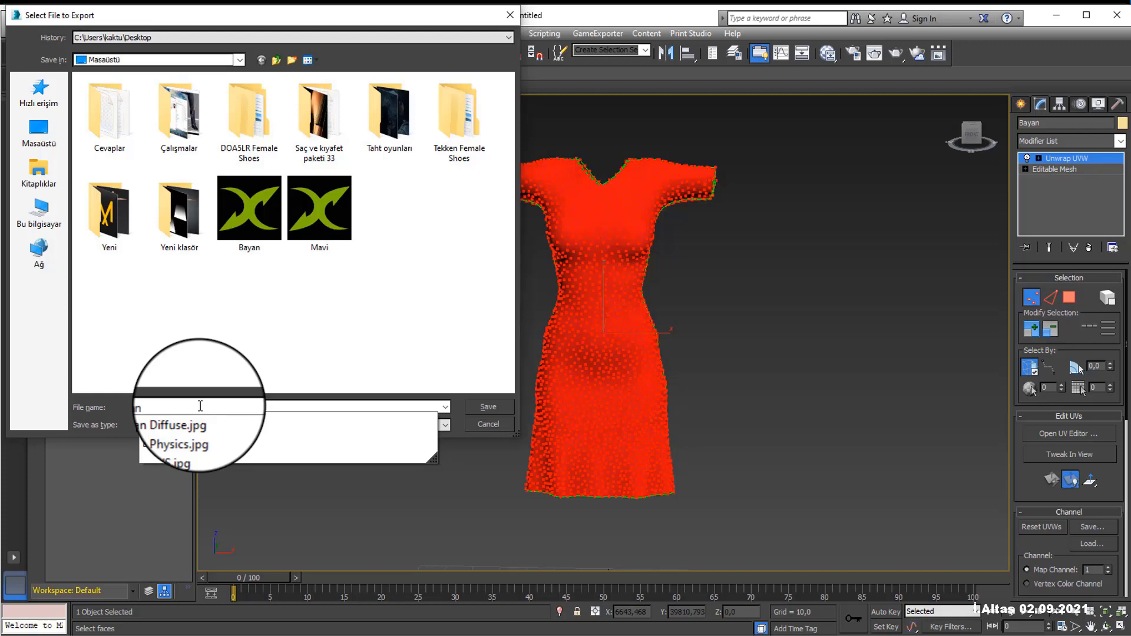
text(O)
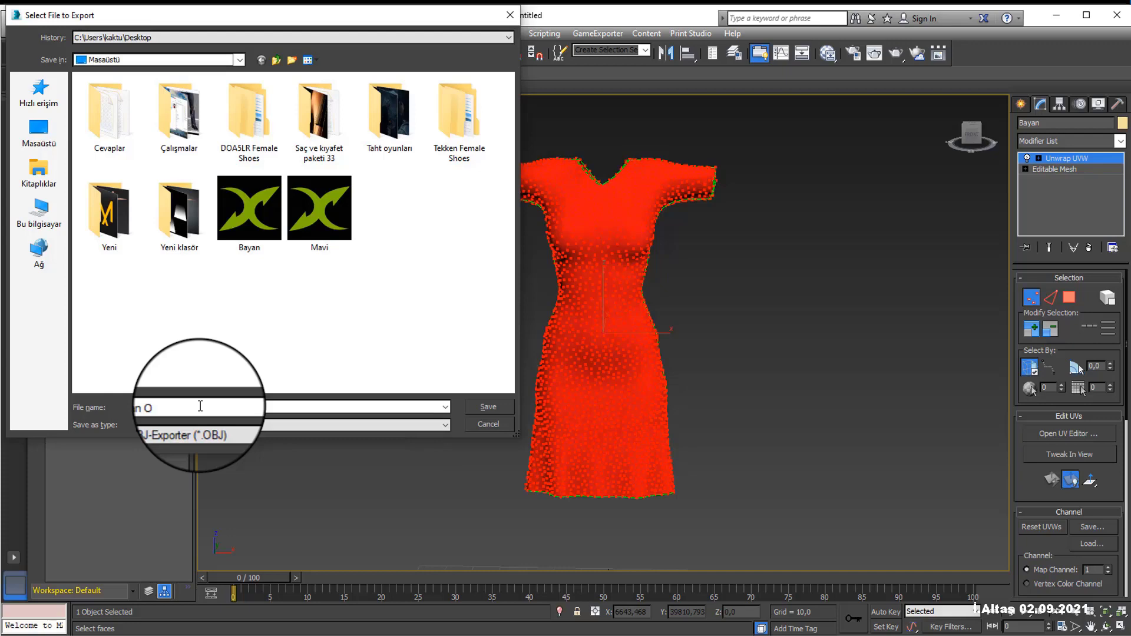
text(BJ)
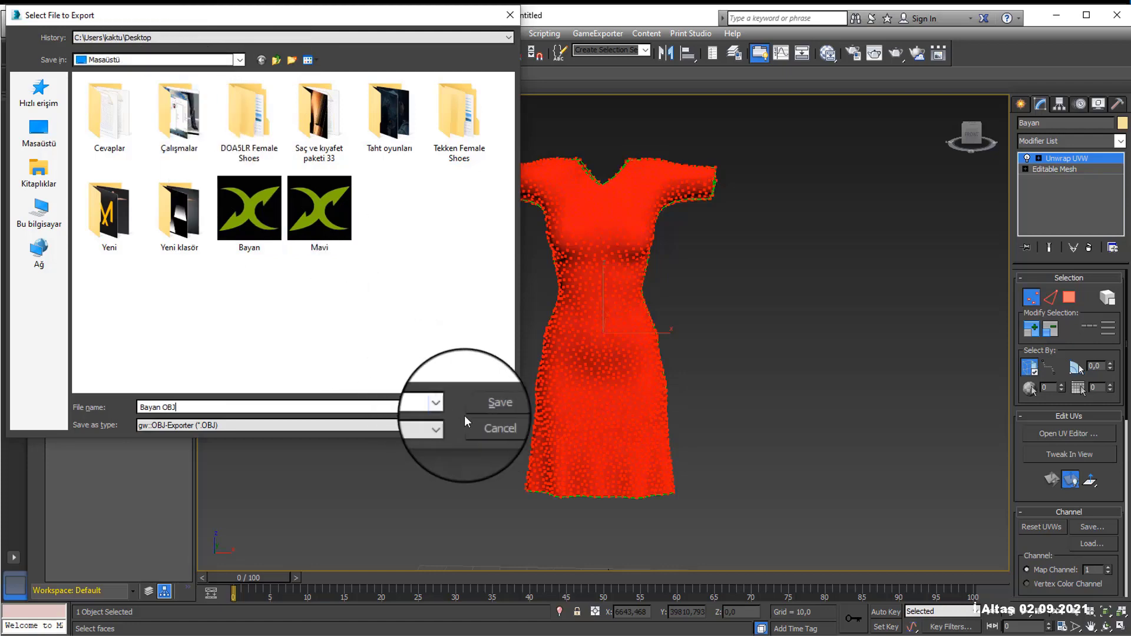
click(484, 408)
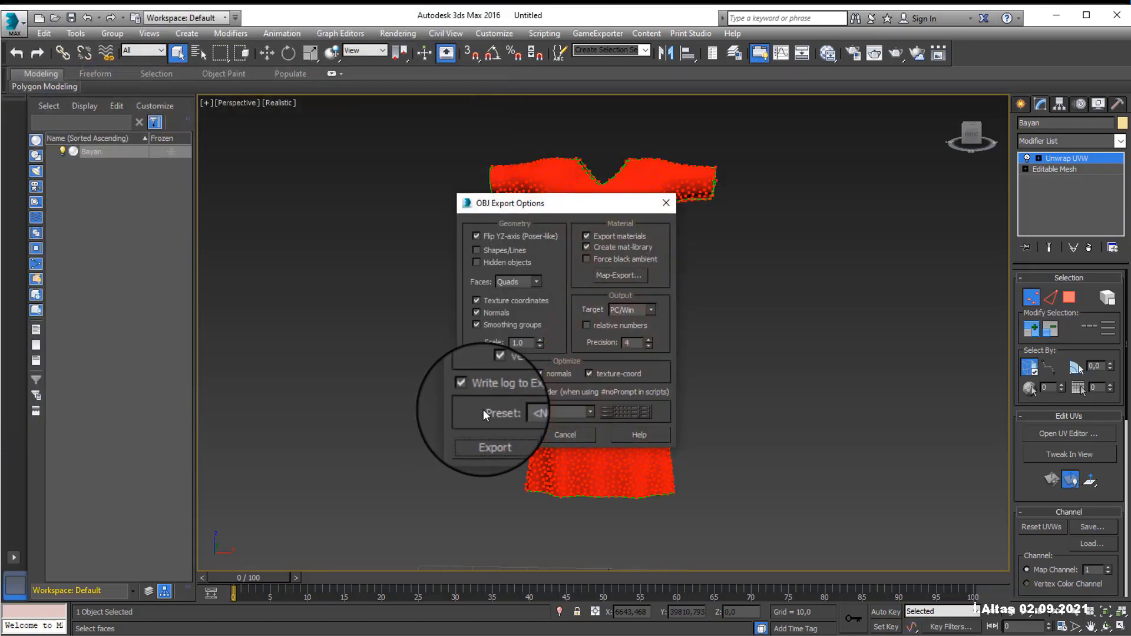
click(489, 435)
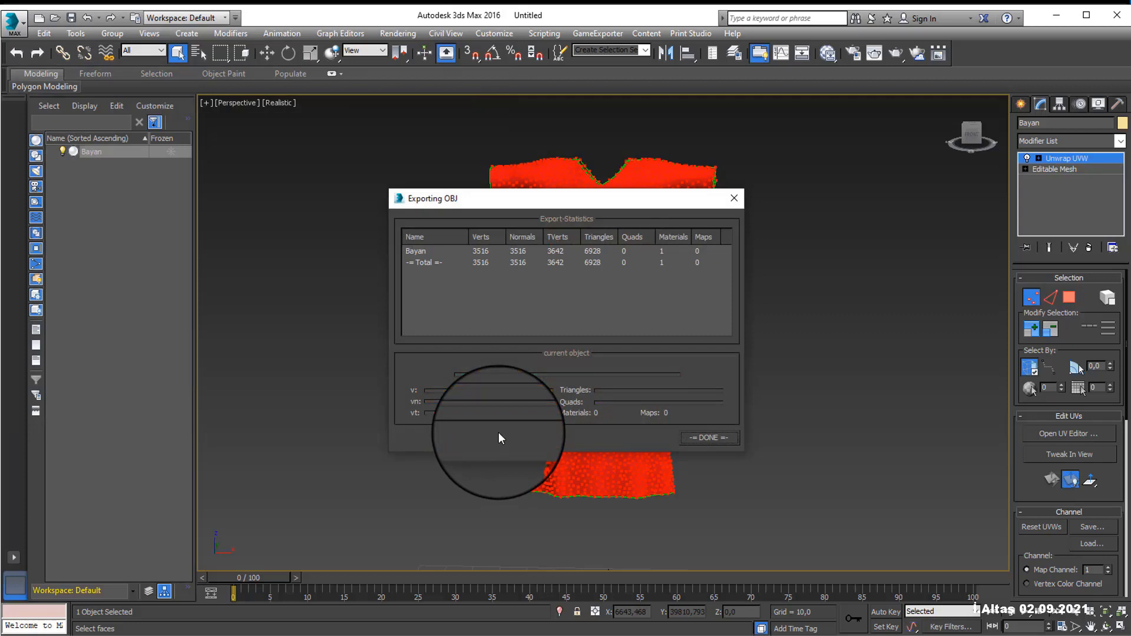
click(715, 437)
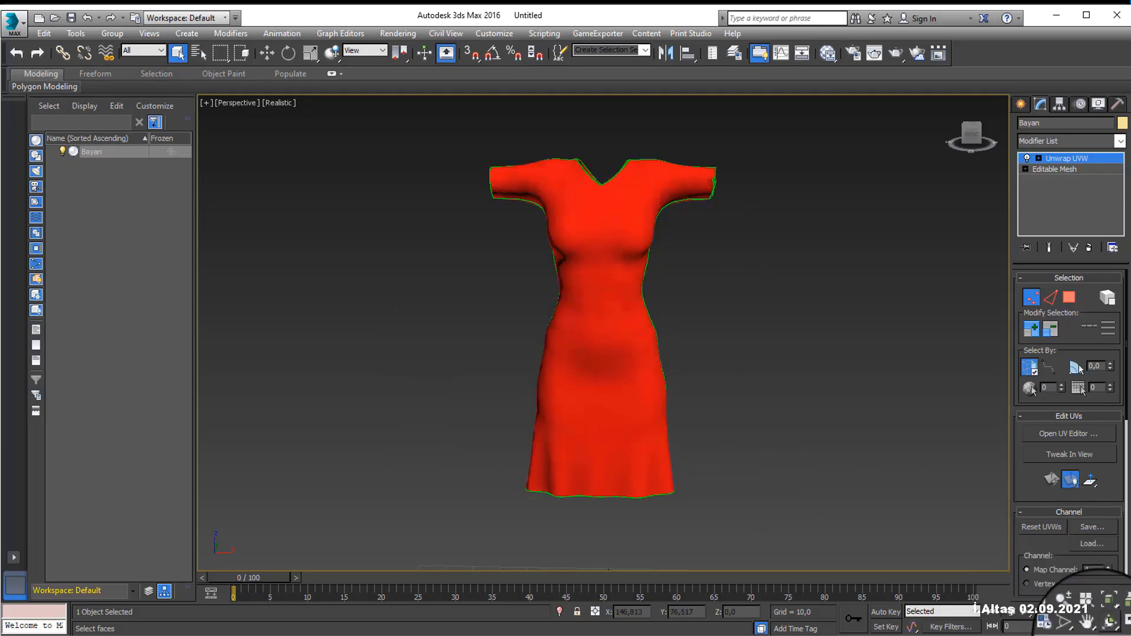
Step: Switch to Character Creator 3 and import the Bayan OBJ file from the desktop as an accessory for the avatar
key(m)
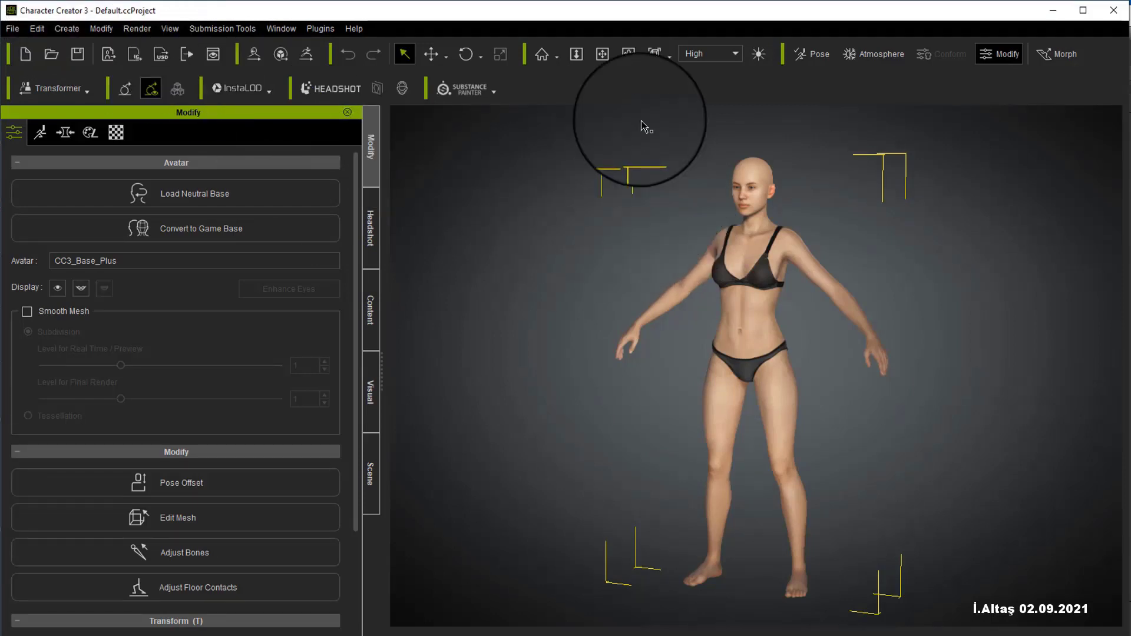
click(628, 54)
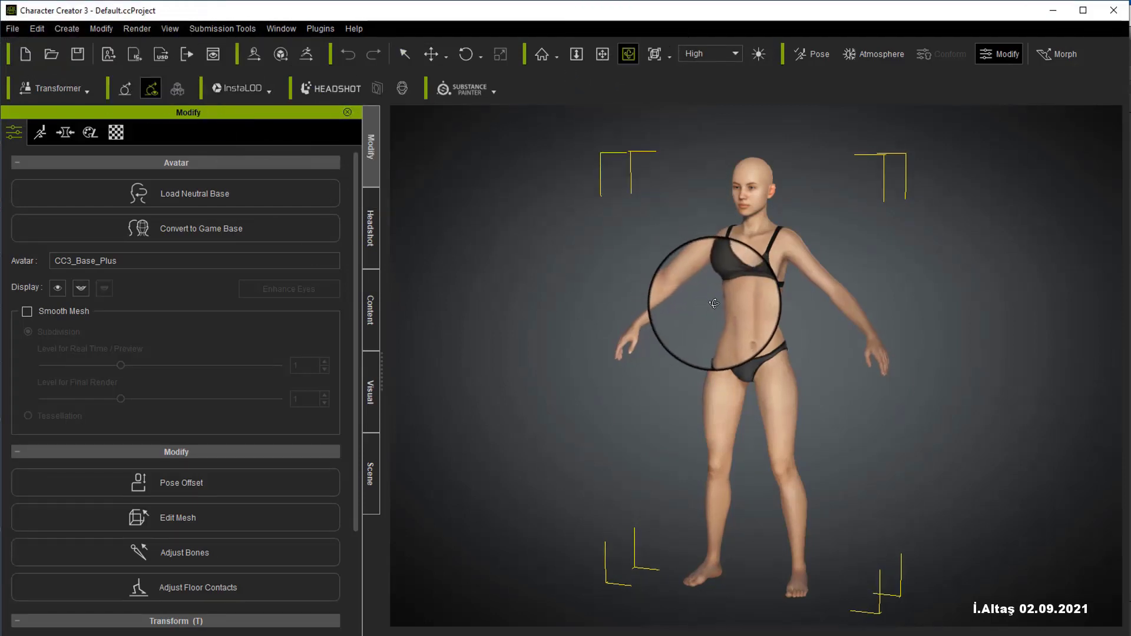
drag(714, 303, 837, 257)
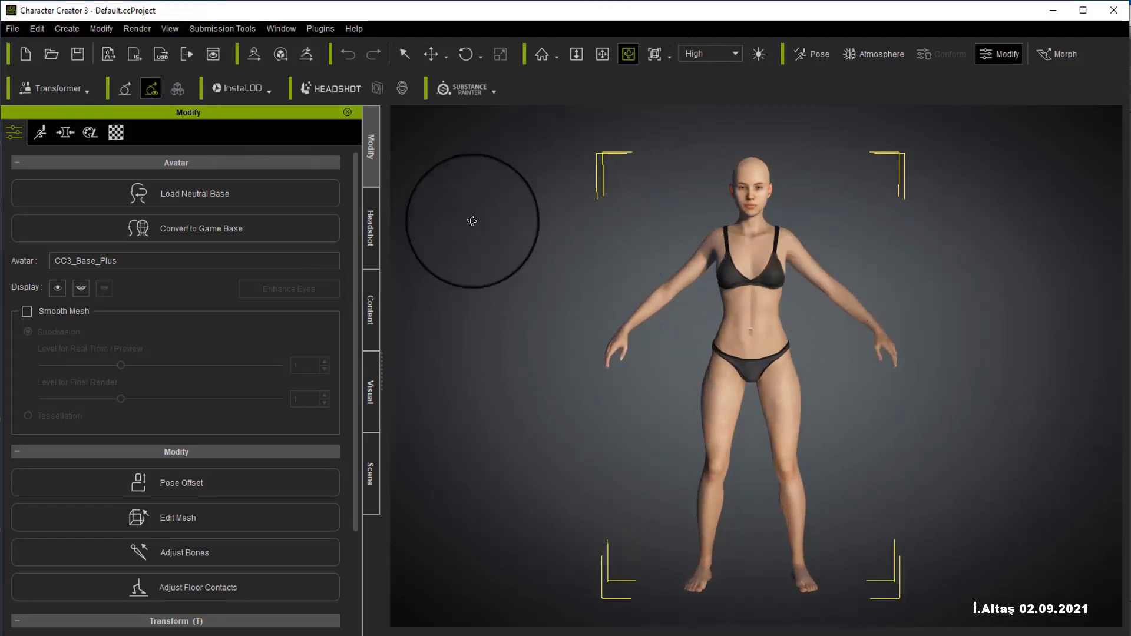
click(67, 28)
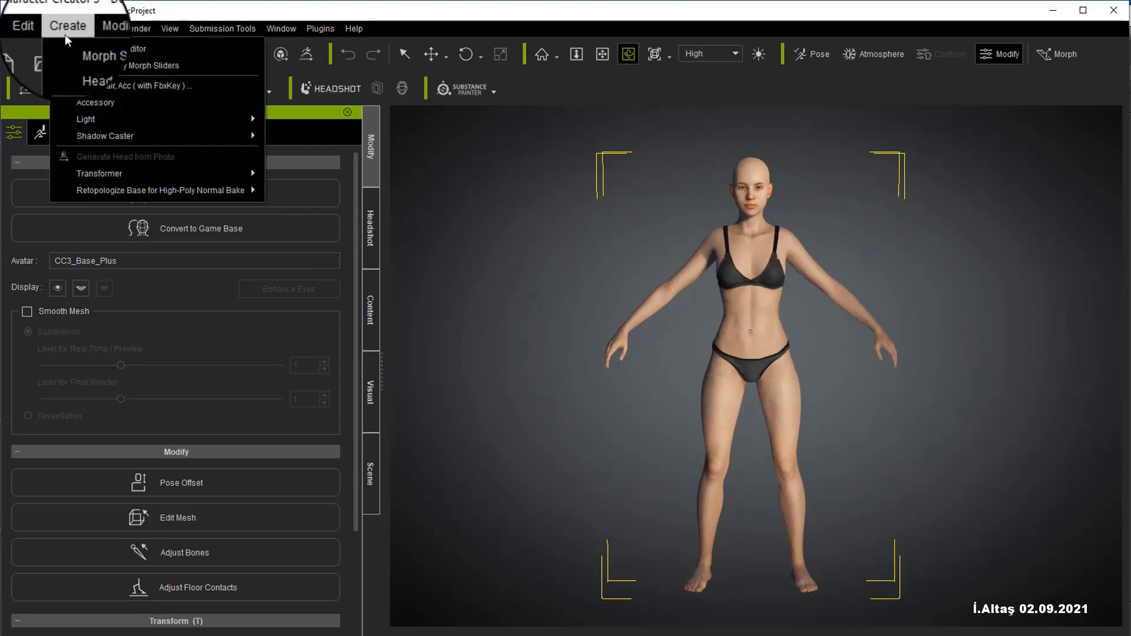
click(94, 101)
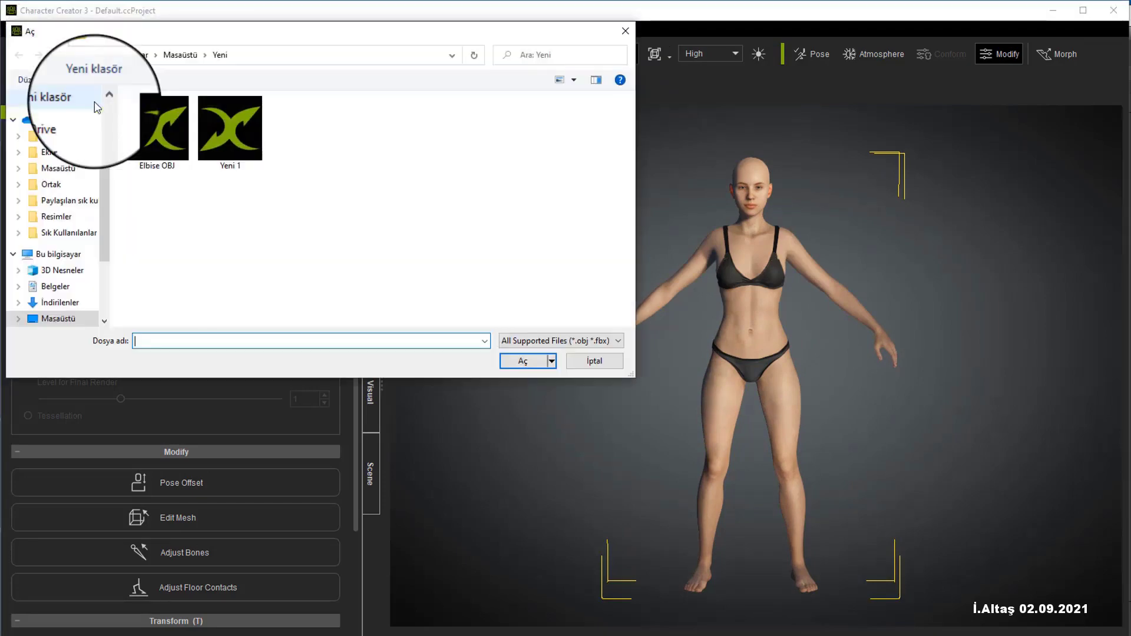
click(180, 55)
click(232, 219)
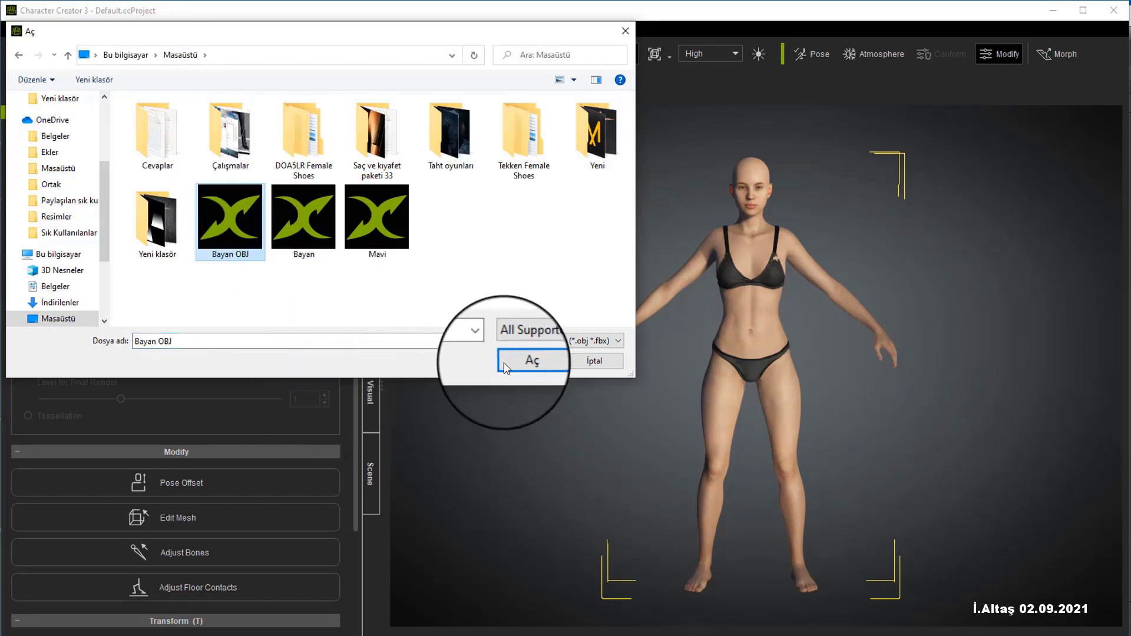
click(518, 360)
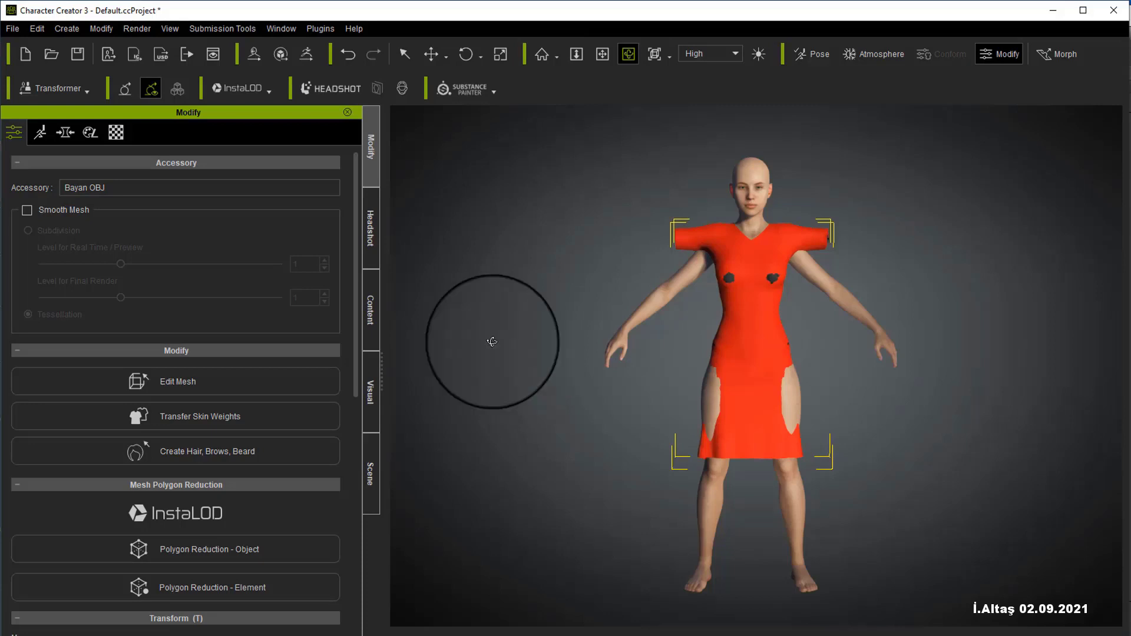
Step: Put the avatar into a T-pose by applying the _Default template from the MotionPlus content
click(372, 302)
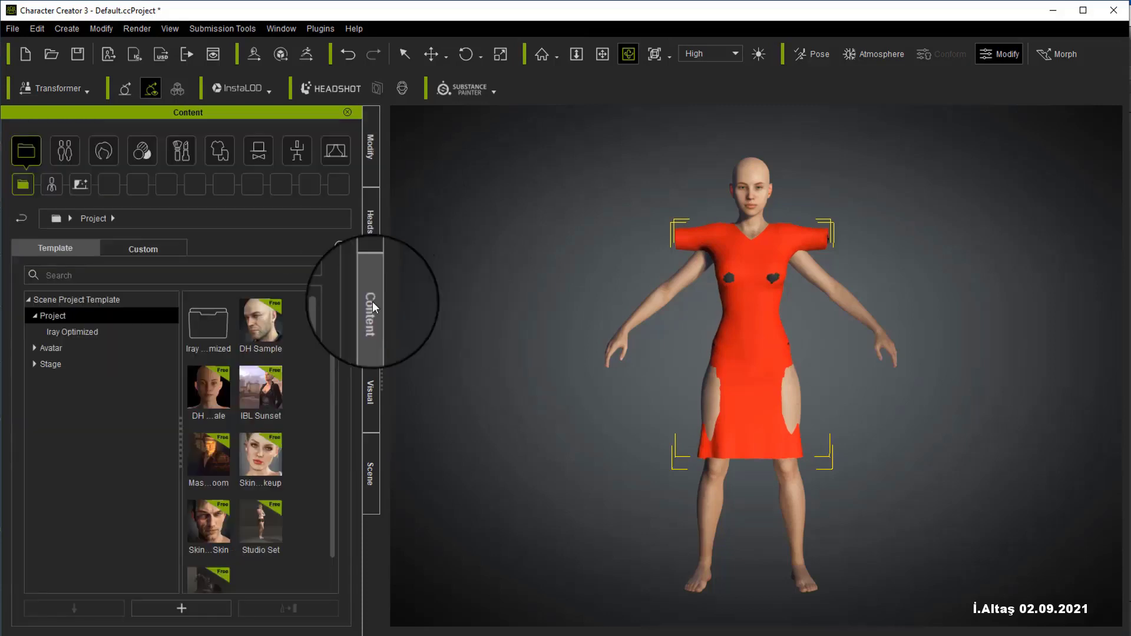
click(296, 149)
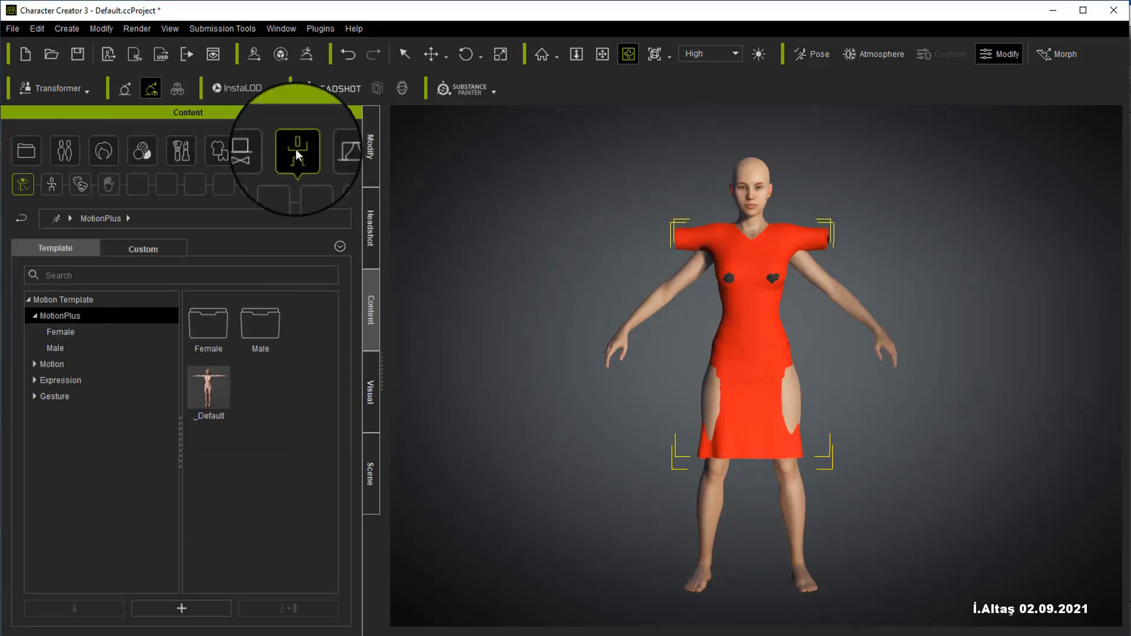
double_click(210, 391)
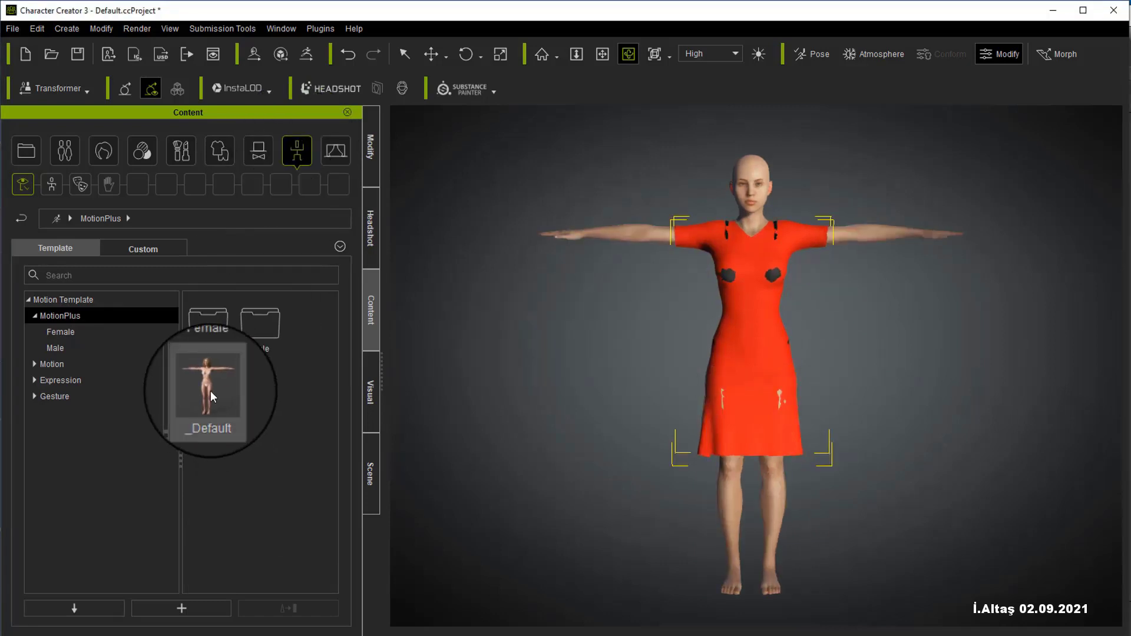
click(633, 58)
drag(824, 317, 857, 278)
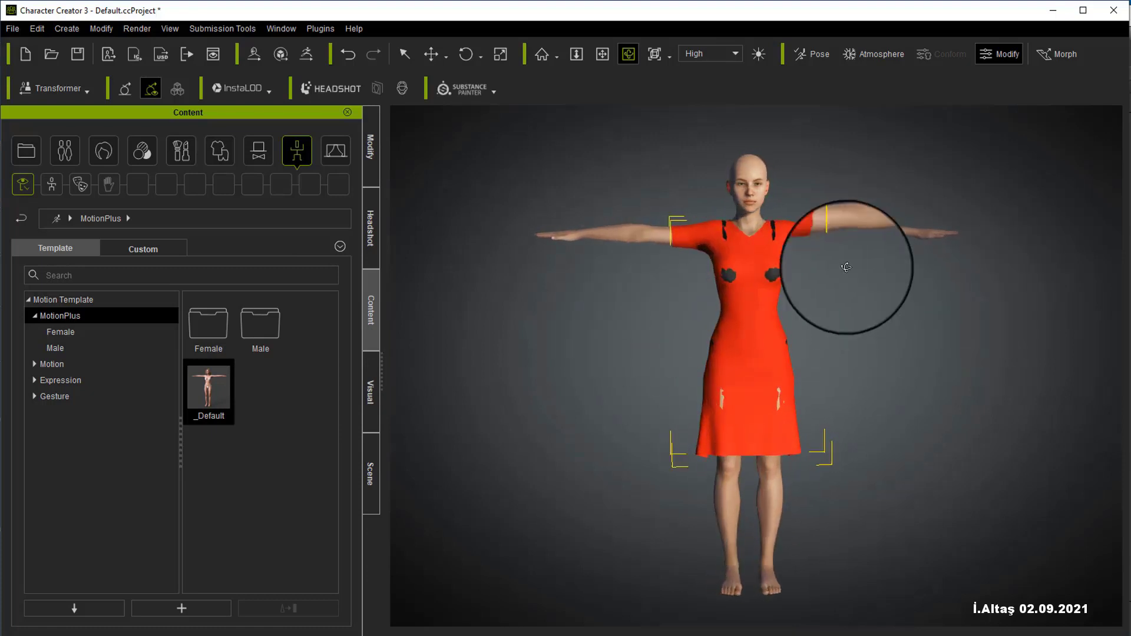
Step: Hide the avatar's Bra and Underwear Bottoms in the scene
click(373, 469)
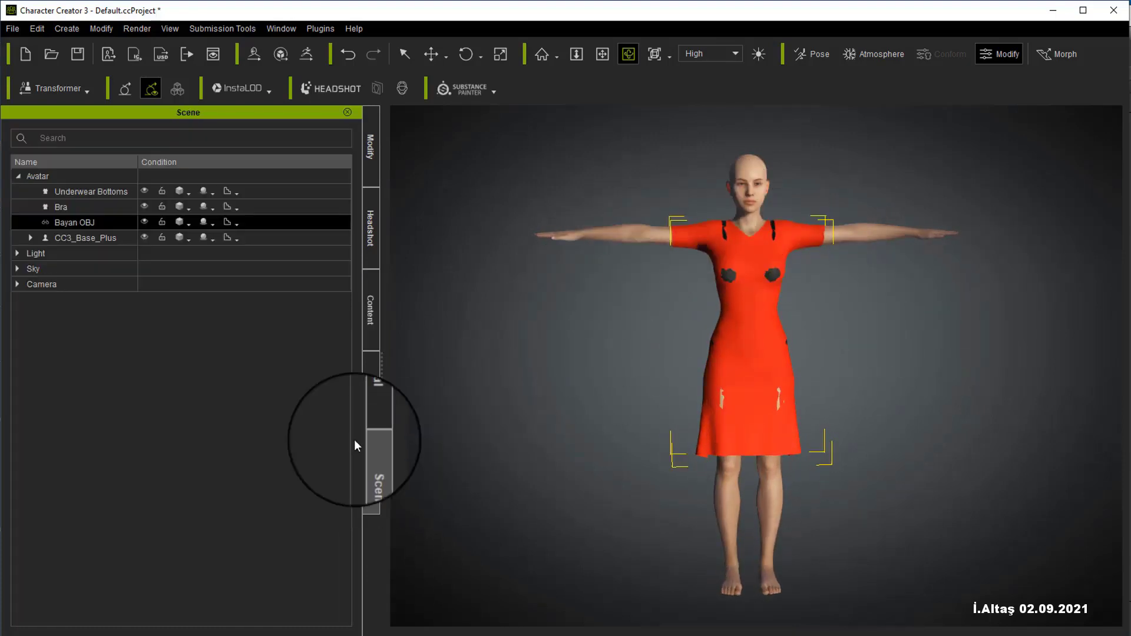
click(143, 205)
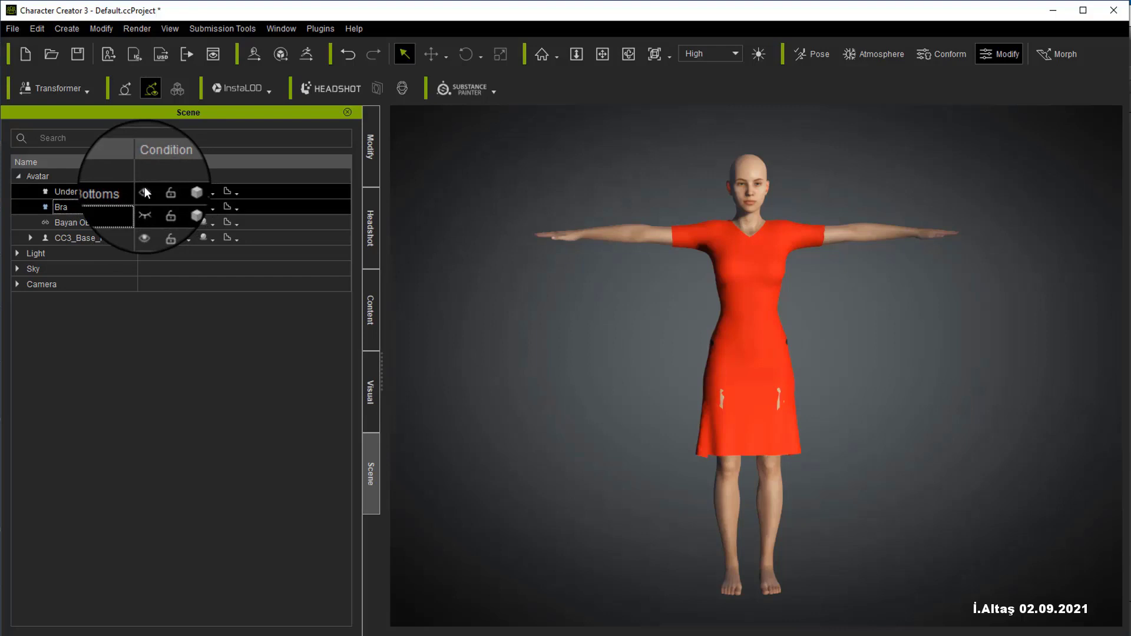
click(144, 189)
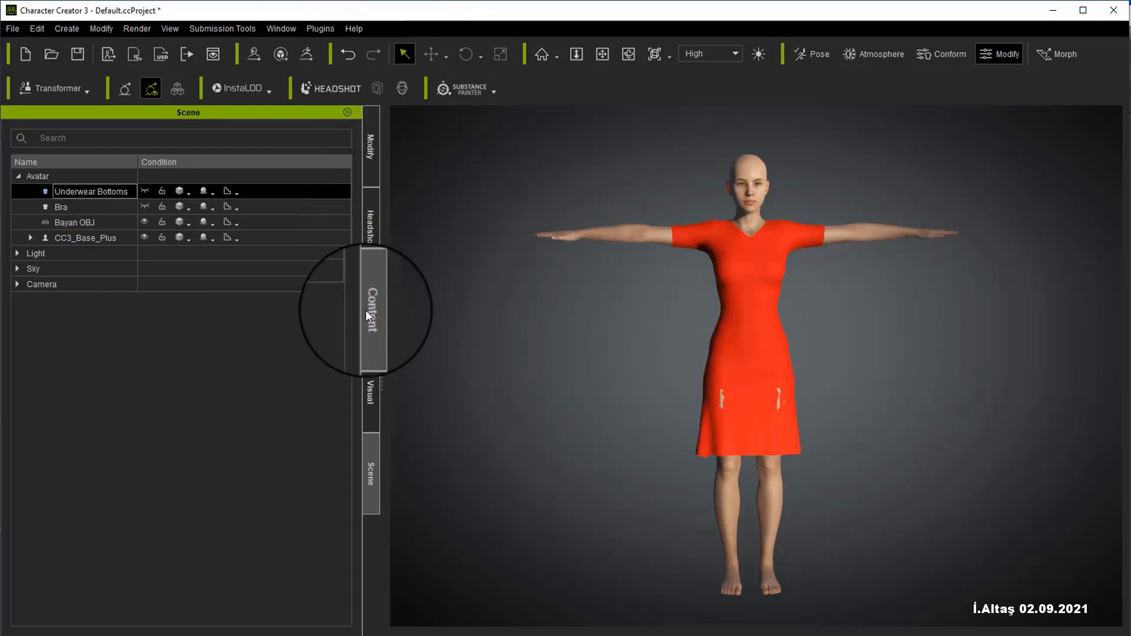
Step: Transfer skin weights to the Bayan OBJ dress using the Dress template, and calculate its collision with the body using Conform
click(369, 140)
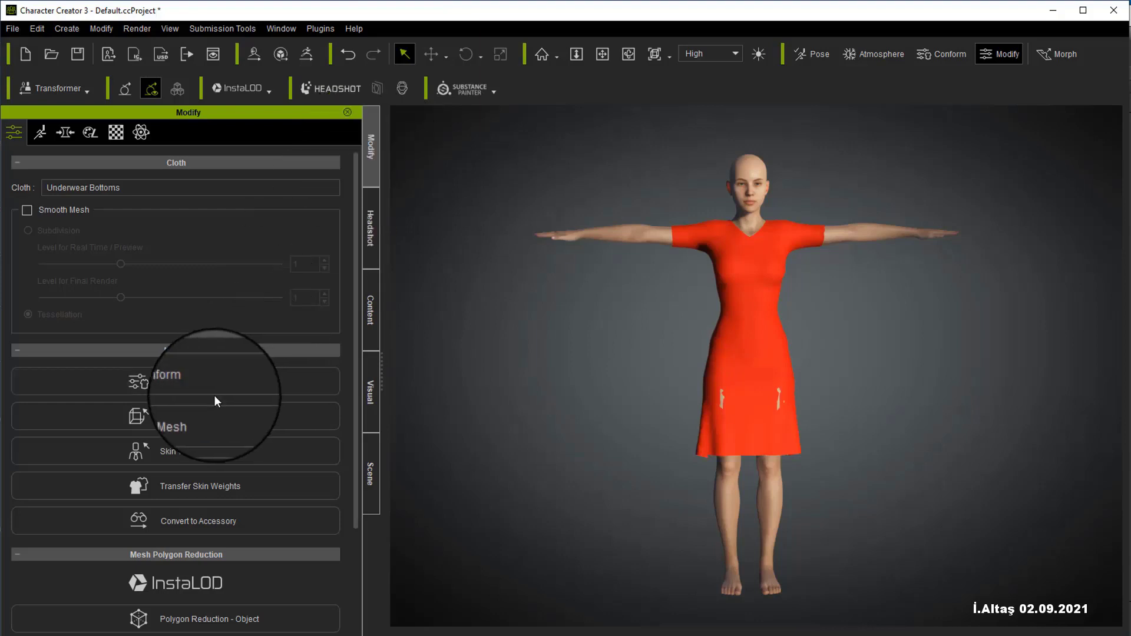
click(170, 484)
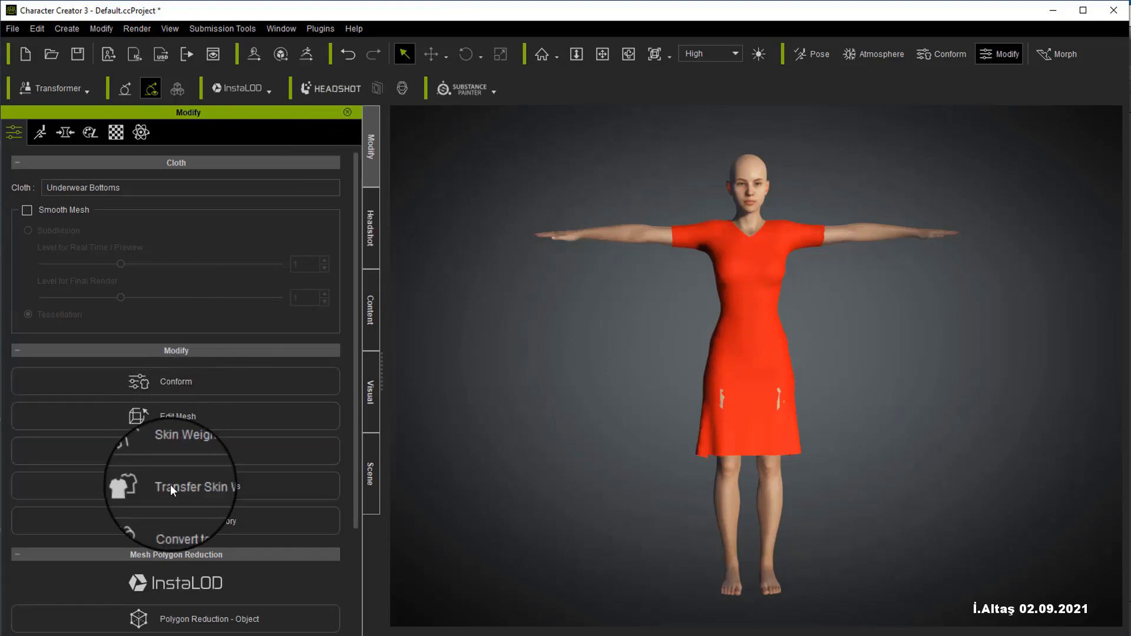
click(1015, 235)
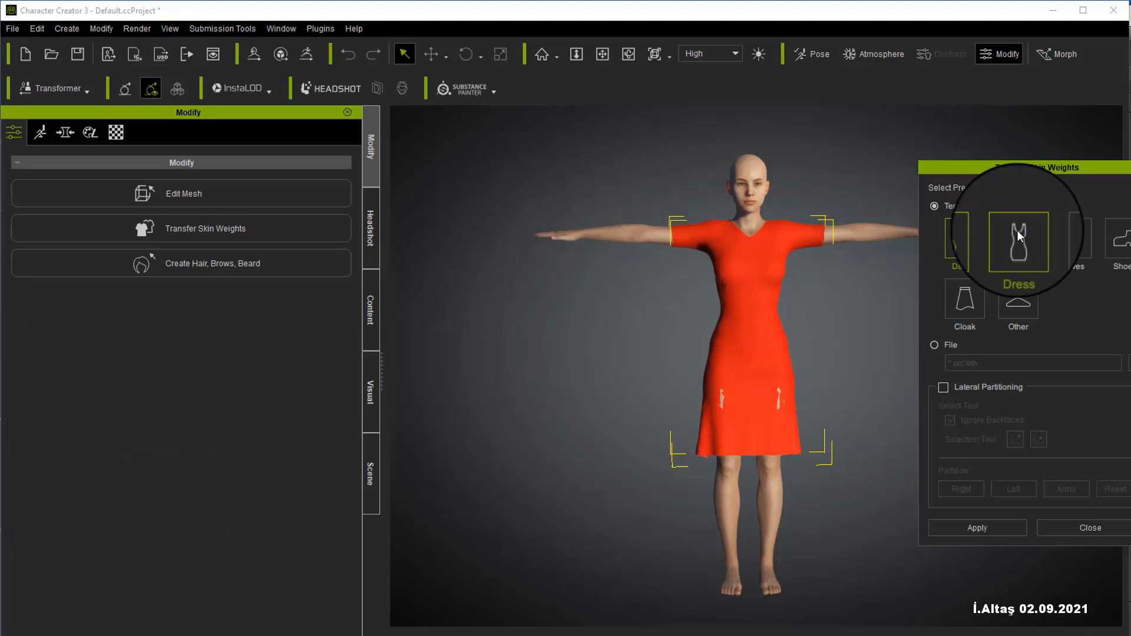
click(978, 528)
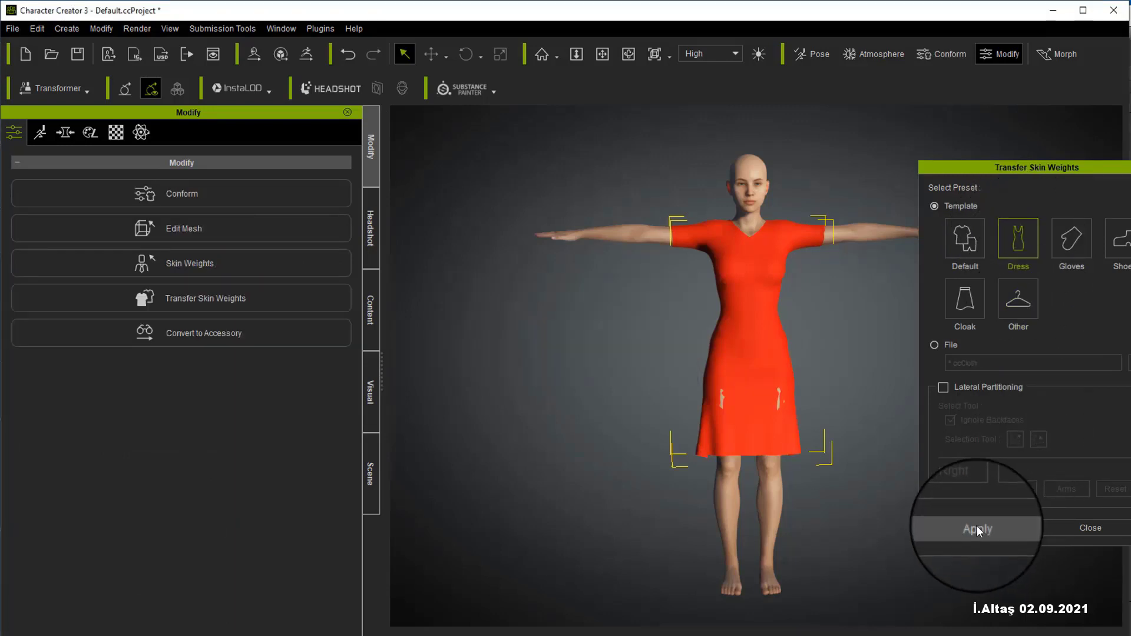
click(1099, 530)
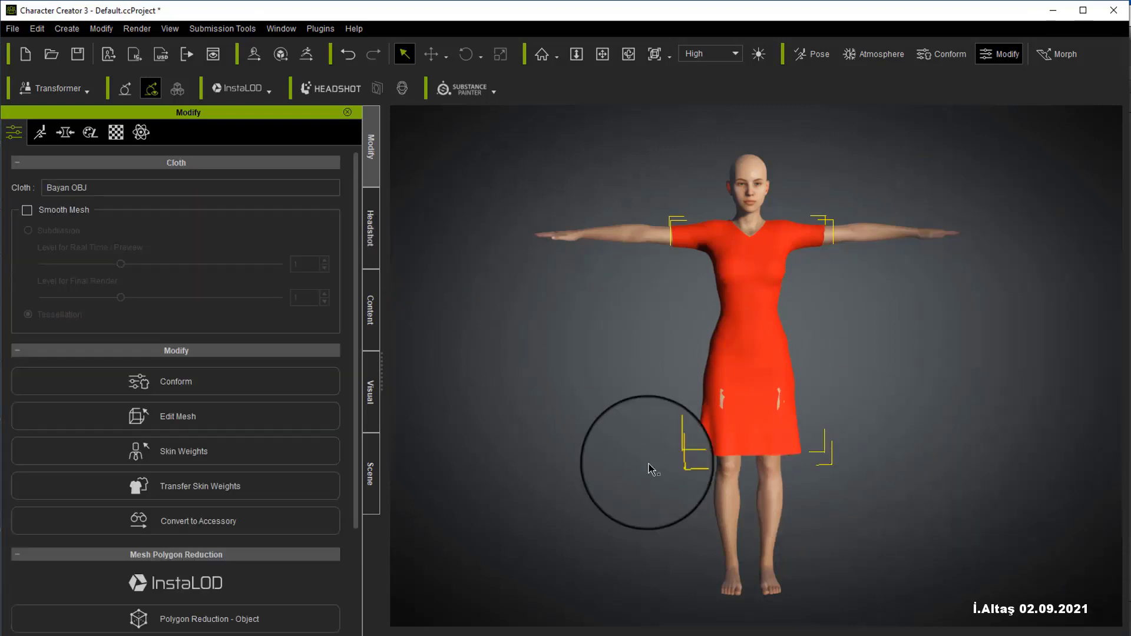
click(182, 381)
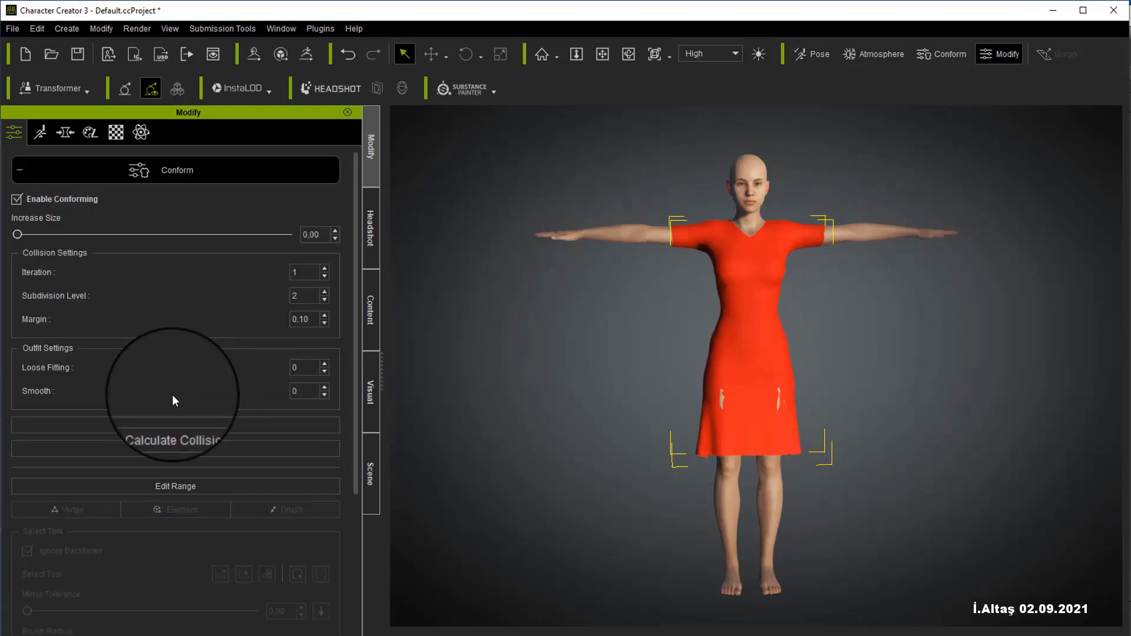
click(172, 424)
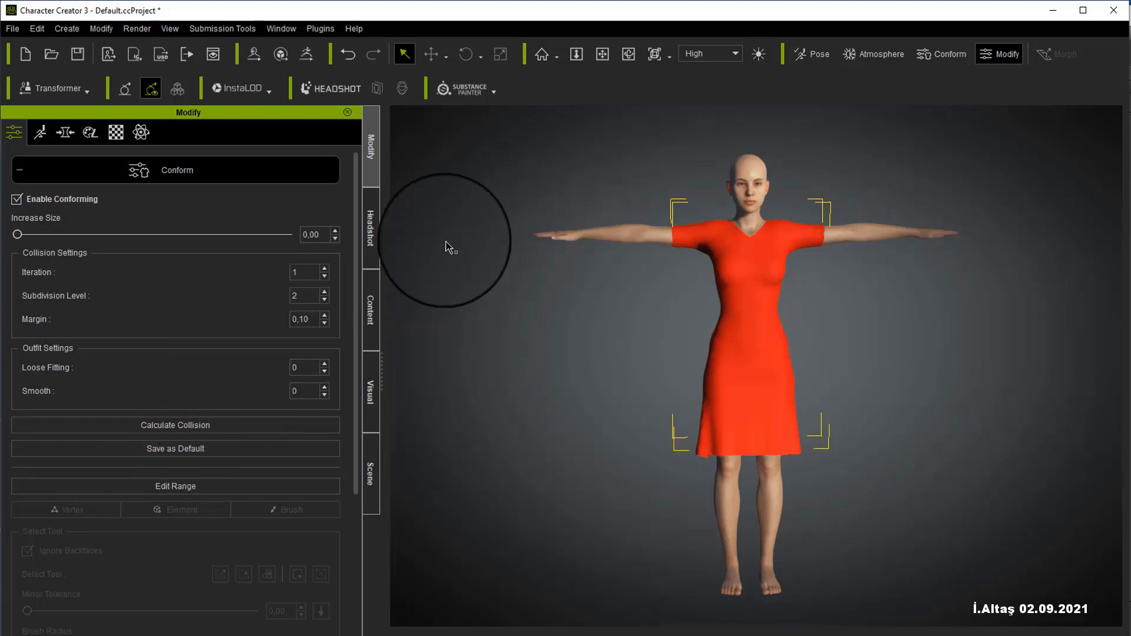
Step: Send the dressed avatar to iClone 7
click(133, 55)
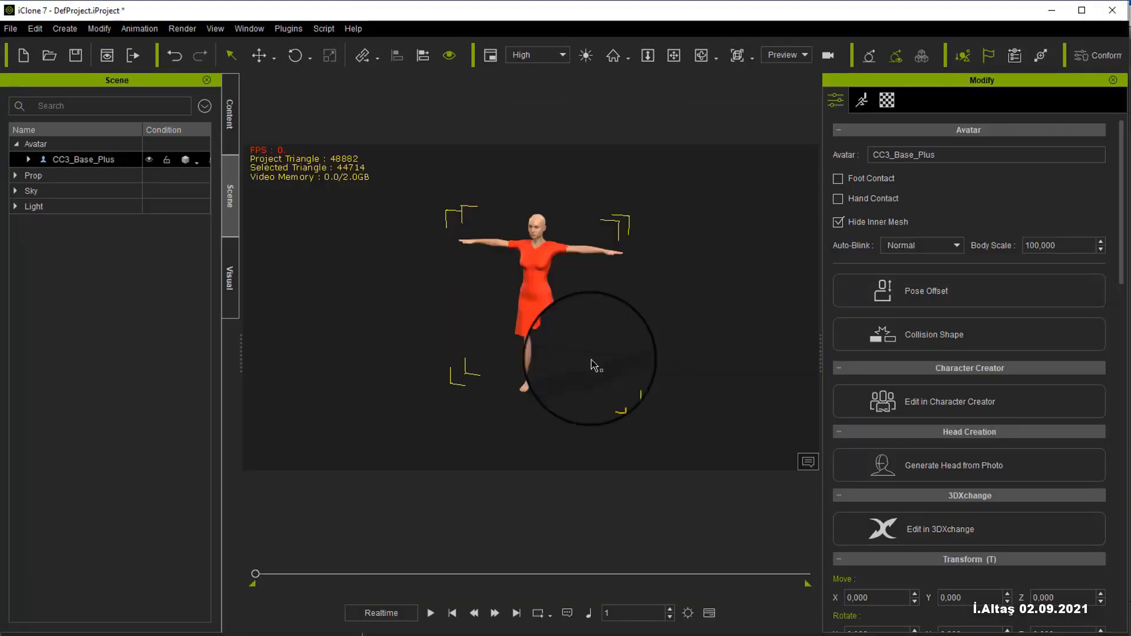
click(609, 57)
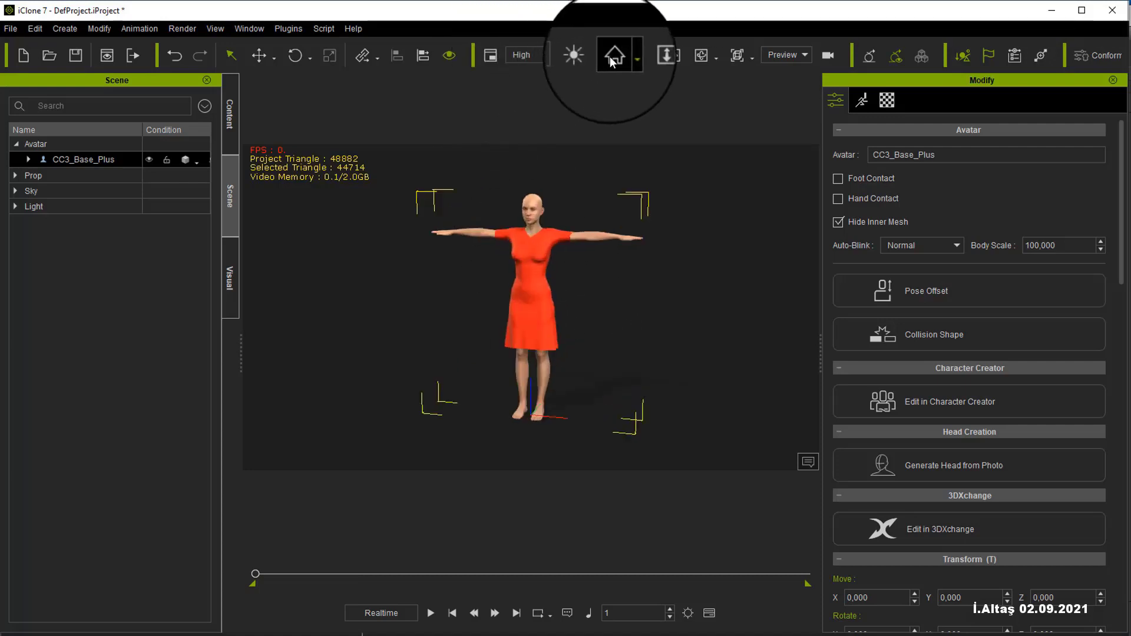
click(699, 55)
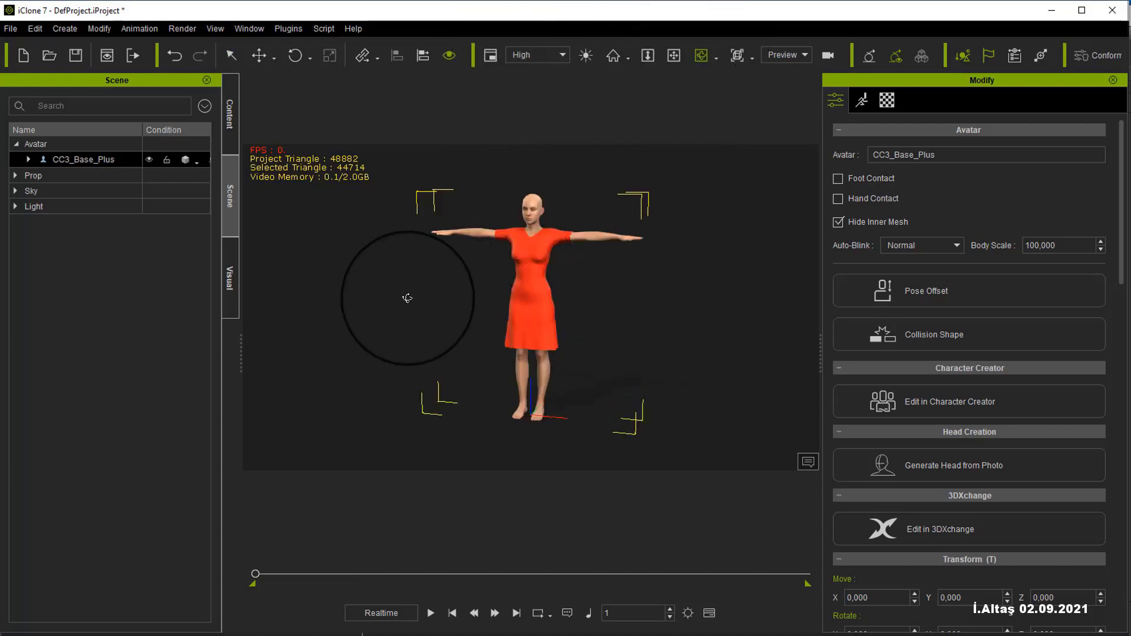
drag(414, 301, 547, 299)
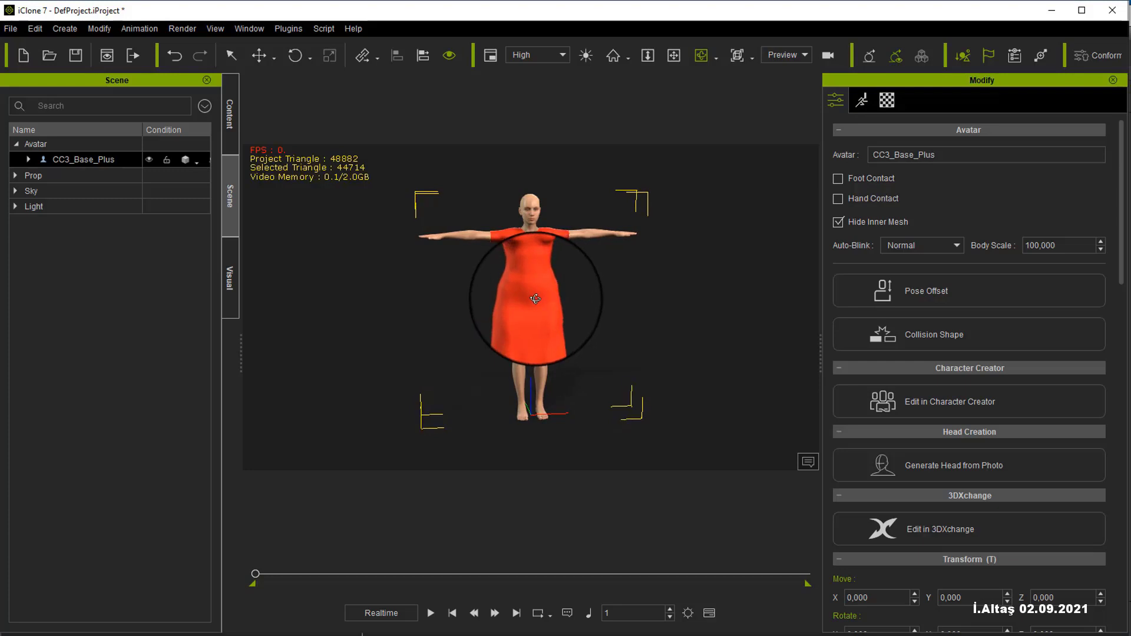
scroll(542, 295, up, 3)
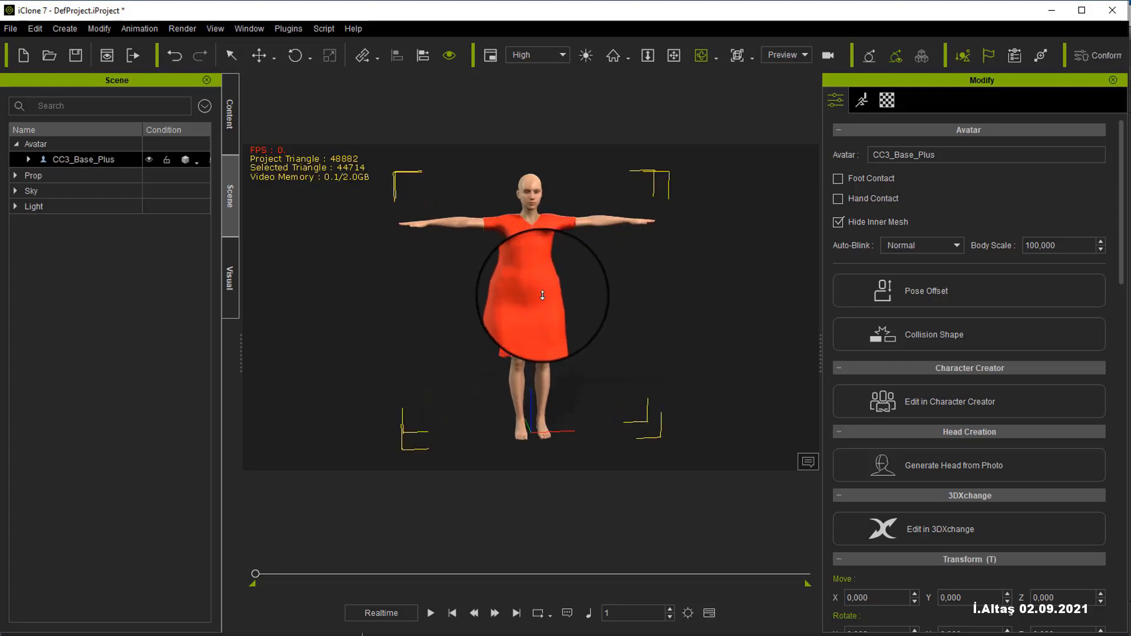
scroll(543, 295, up, 2)
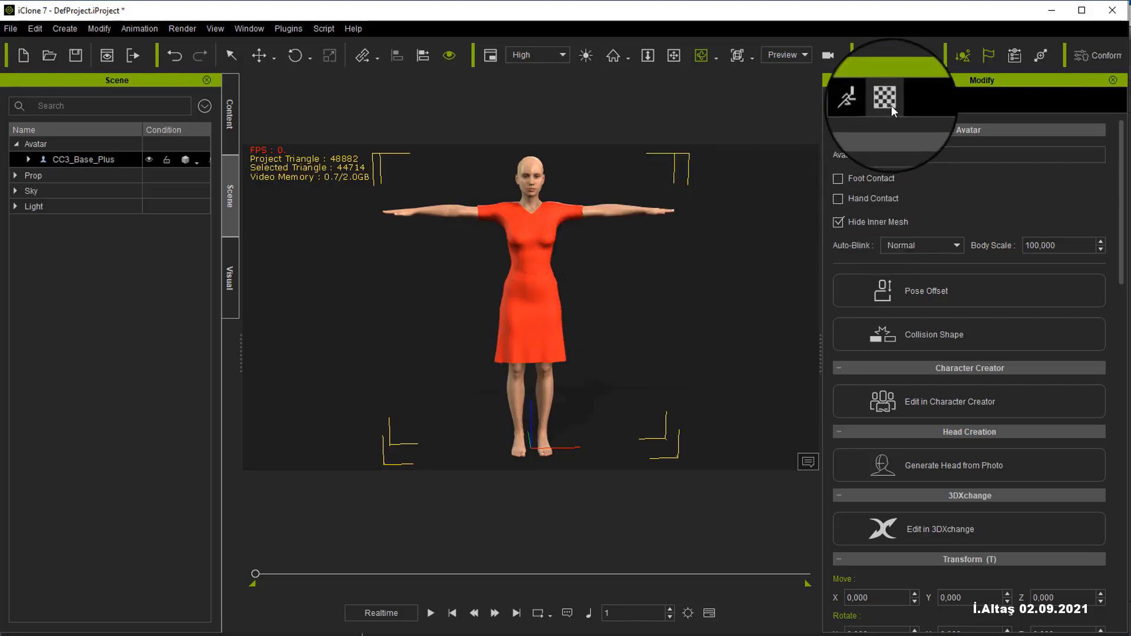
Step: Record a Motion Puppet animation on the avatar using the second female Move preset, and rewind the timeline to its start
click(860, 98)
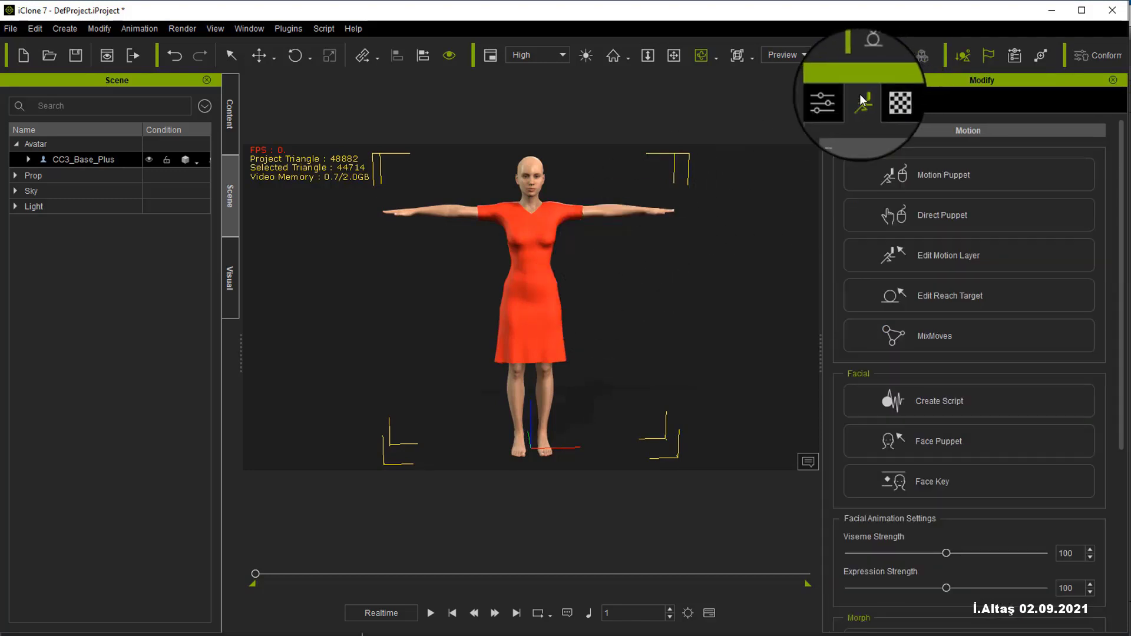
click(949, 175)
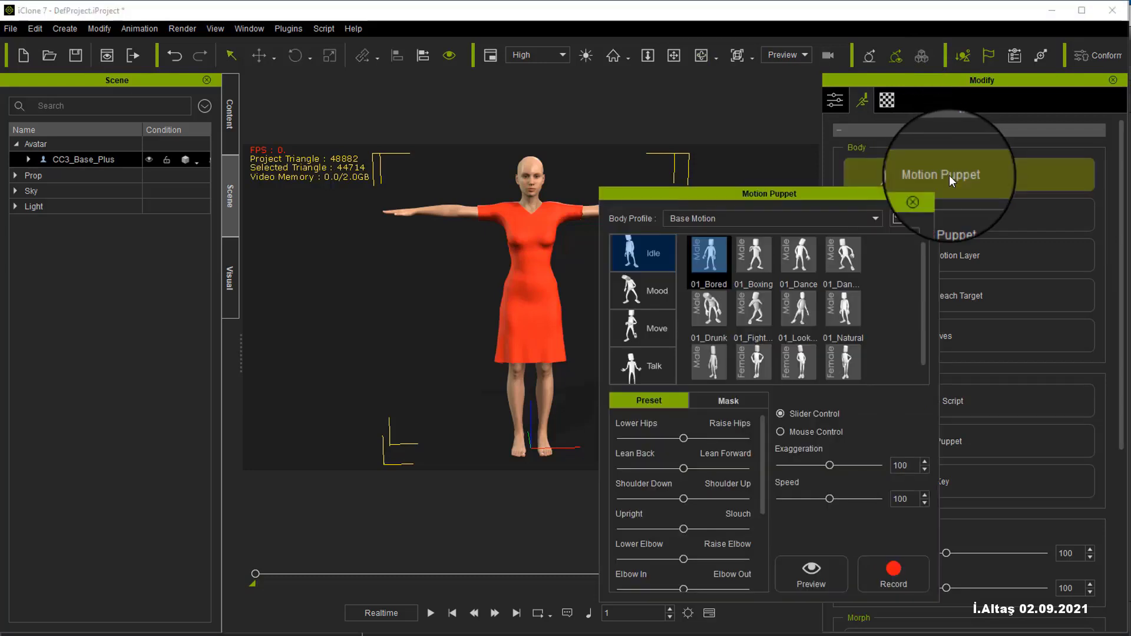
click(658, 328)
click(754, 359)
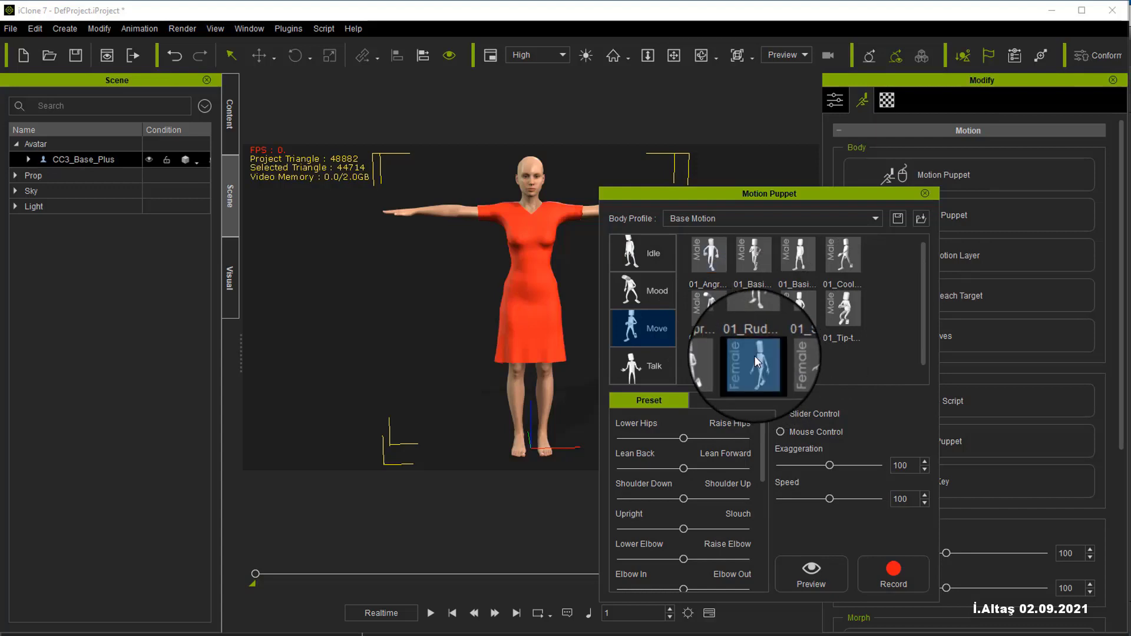
click(890, 579)
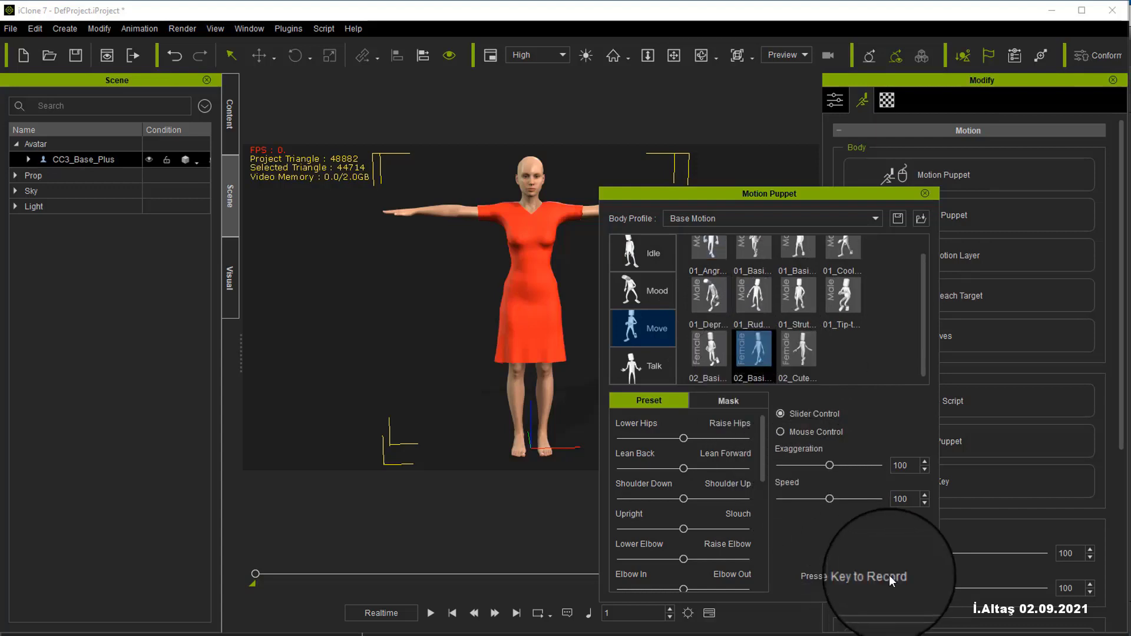
key(space)
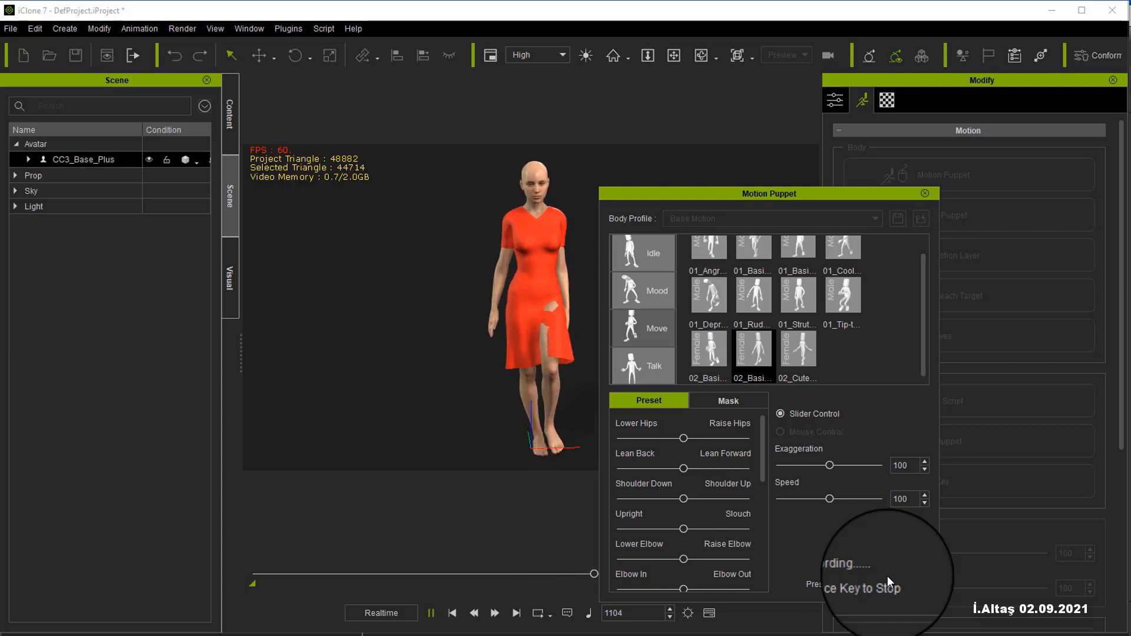
click(925, 194)
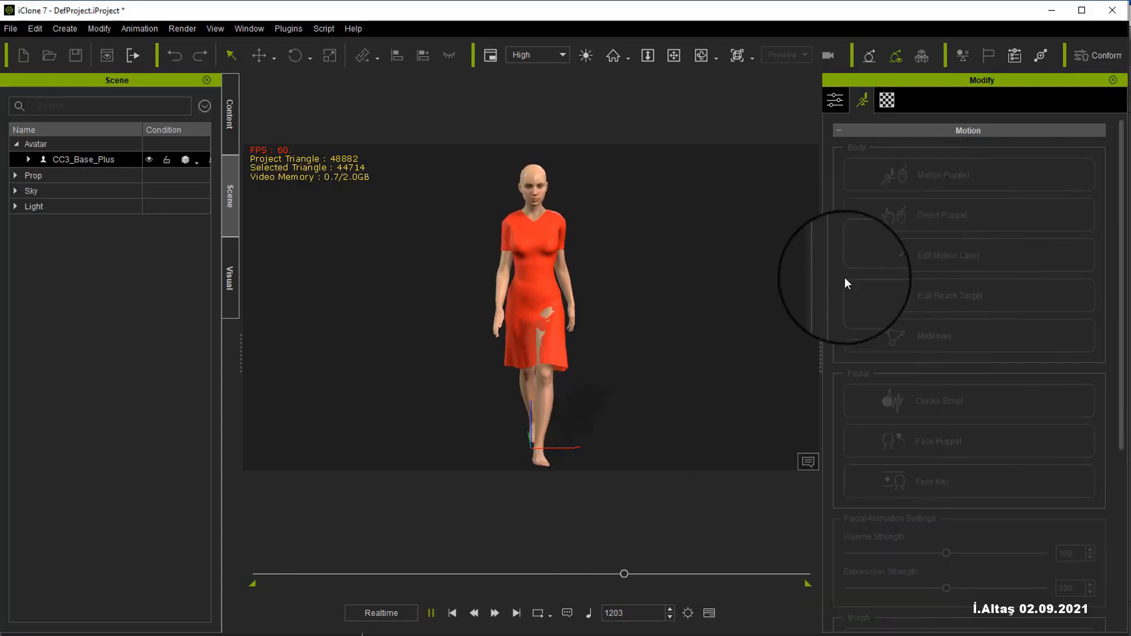
click(453, 613)
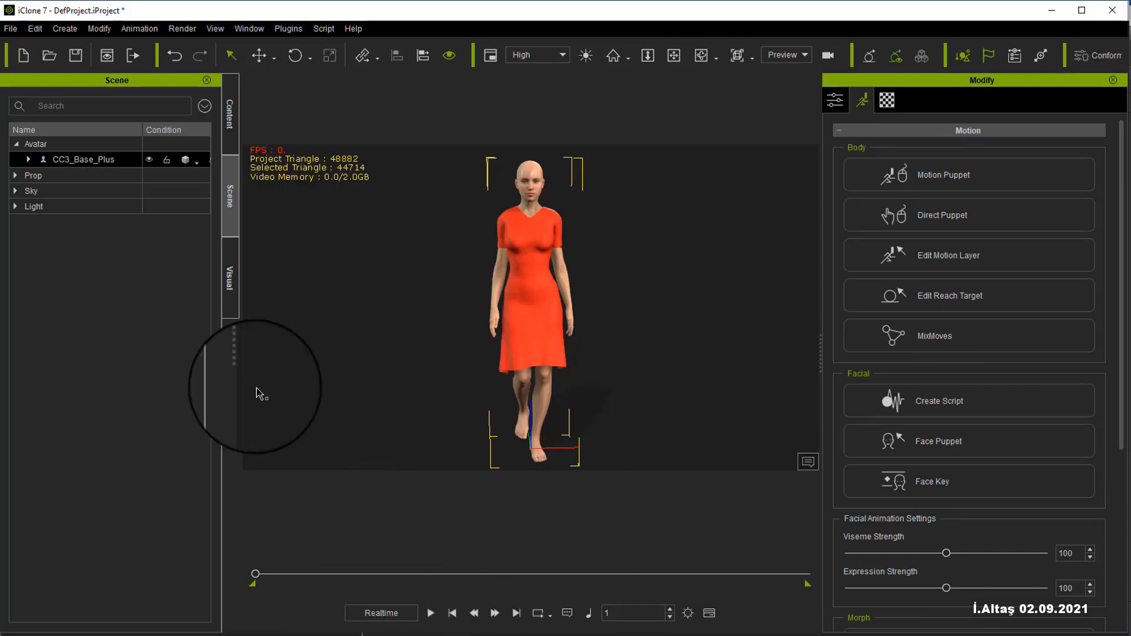
Step: Activate physics on the avatar's Bayan OBJ dress
click(28, 159)
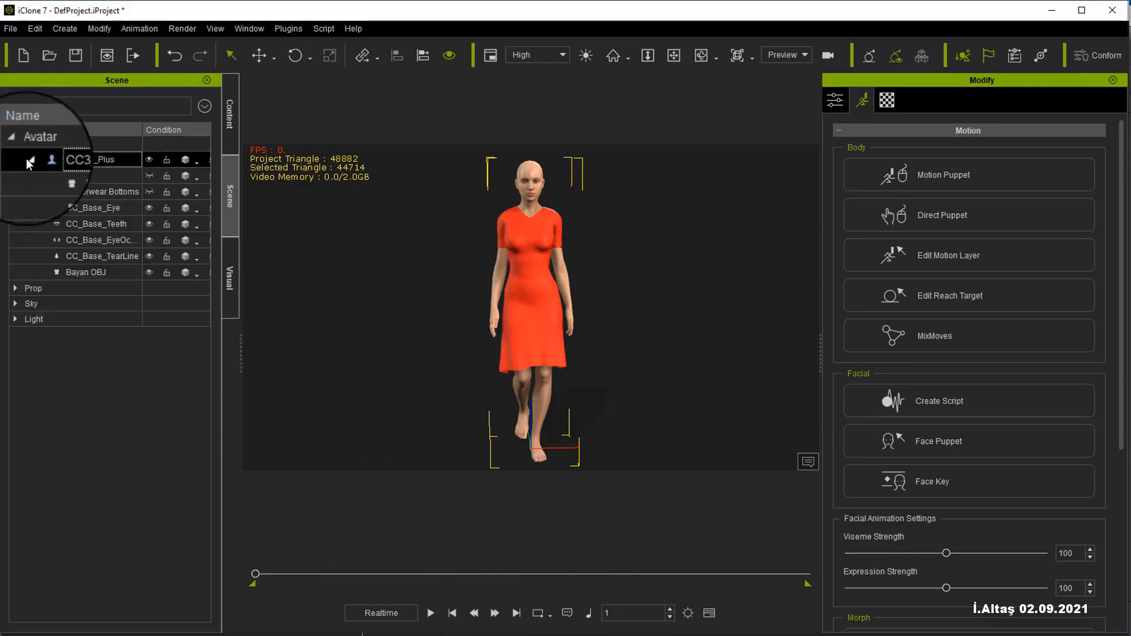
click(105, 270)
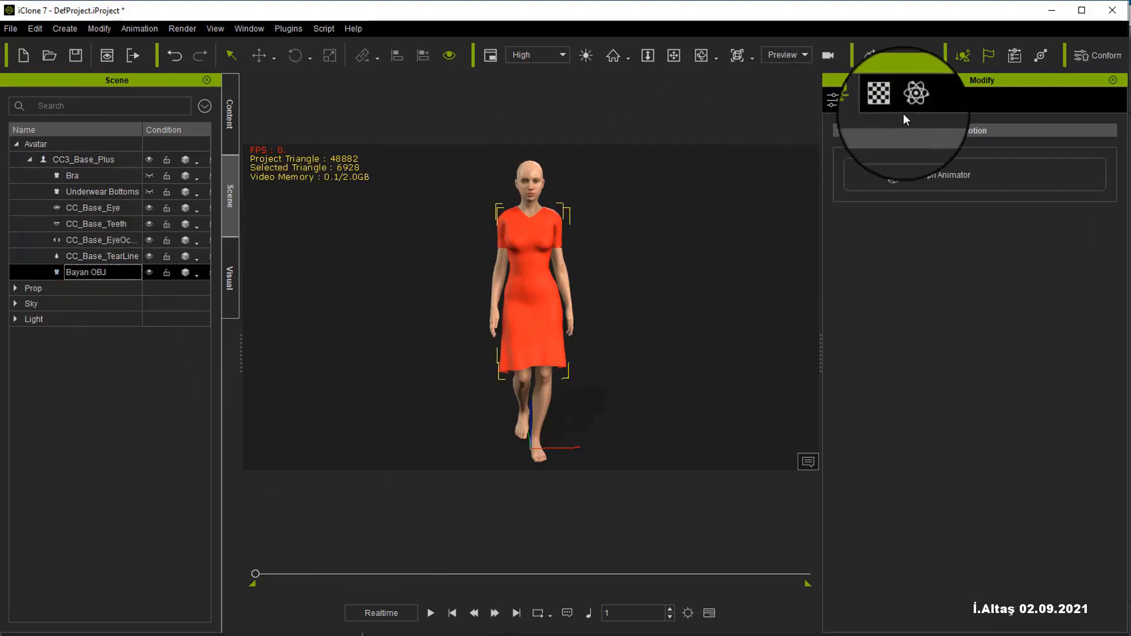
click(912, 100)
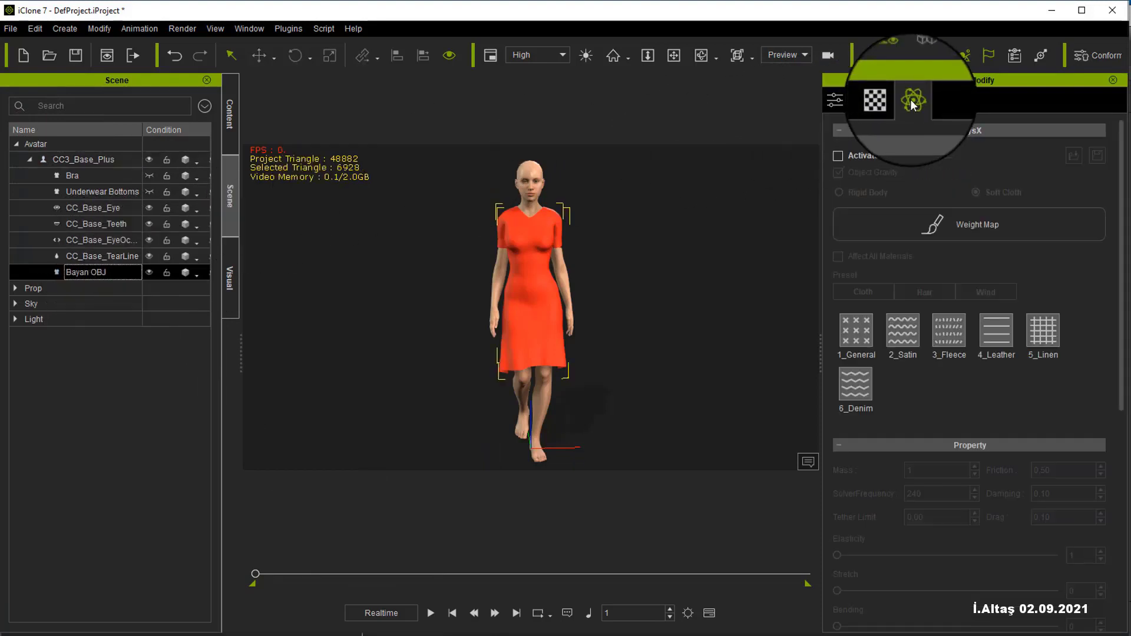
click(838, 156)
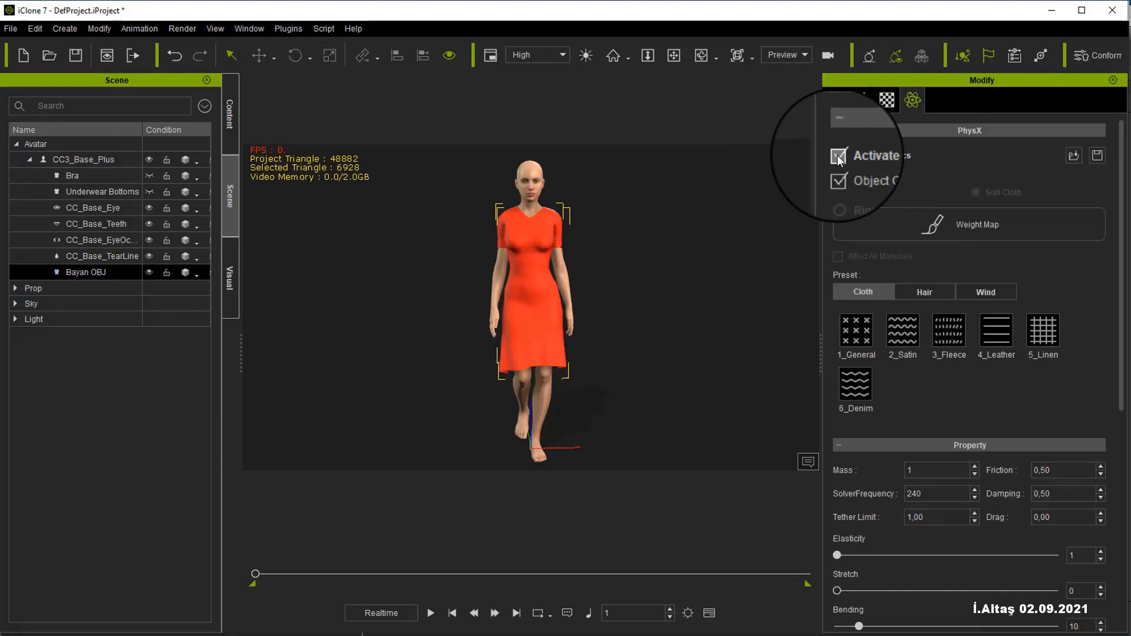
Step: Load the Bayan Physics image from the desktop as the weight map of the dress material Material__26
click(849, 223)
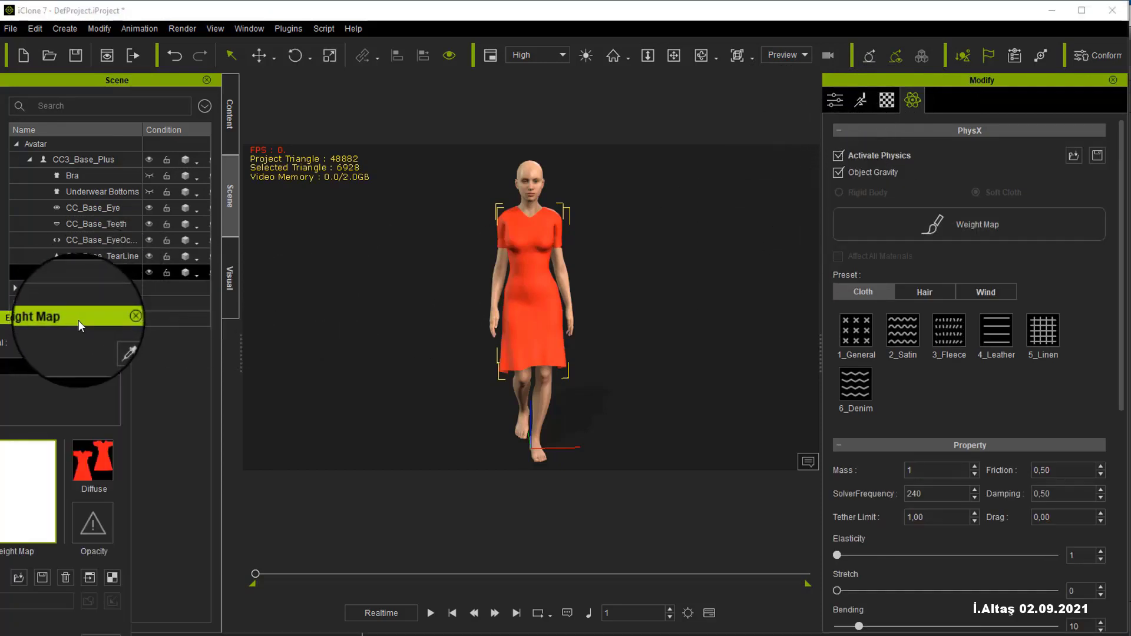
drag(78, 320, 208, 260)
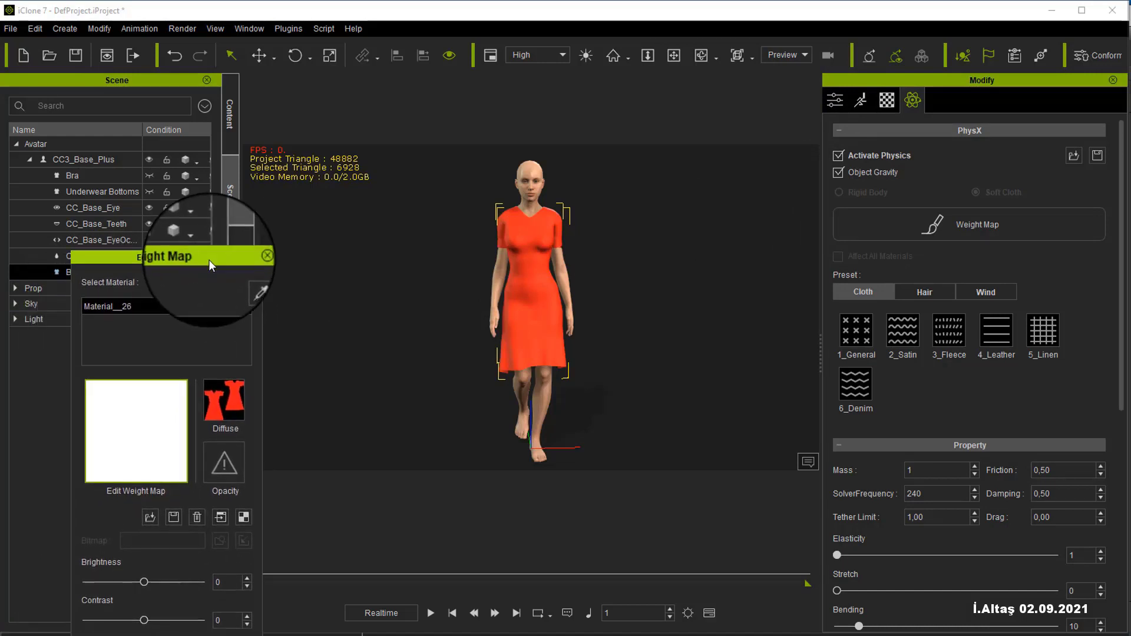
click(163, 426)
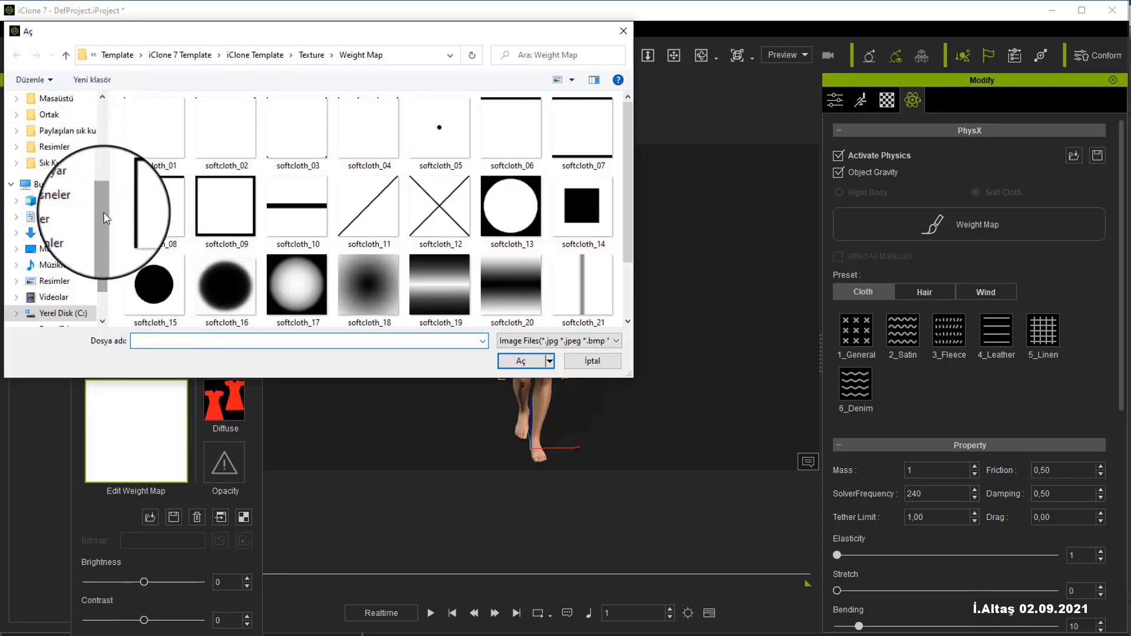
drag(104, 240, 122, 120)
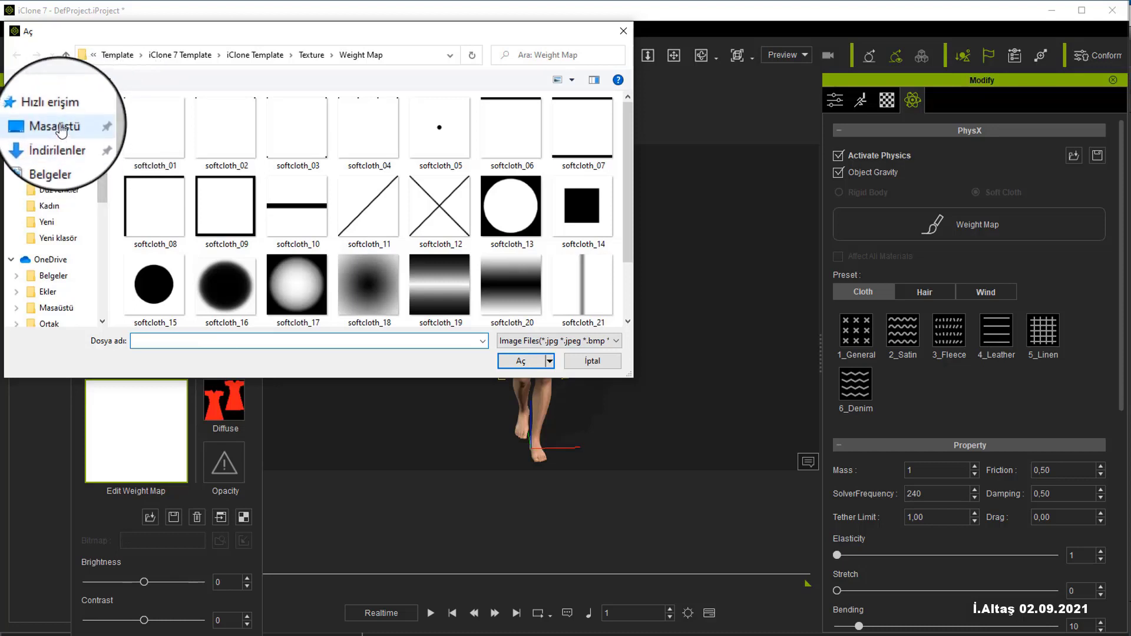
click(59, 126)
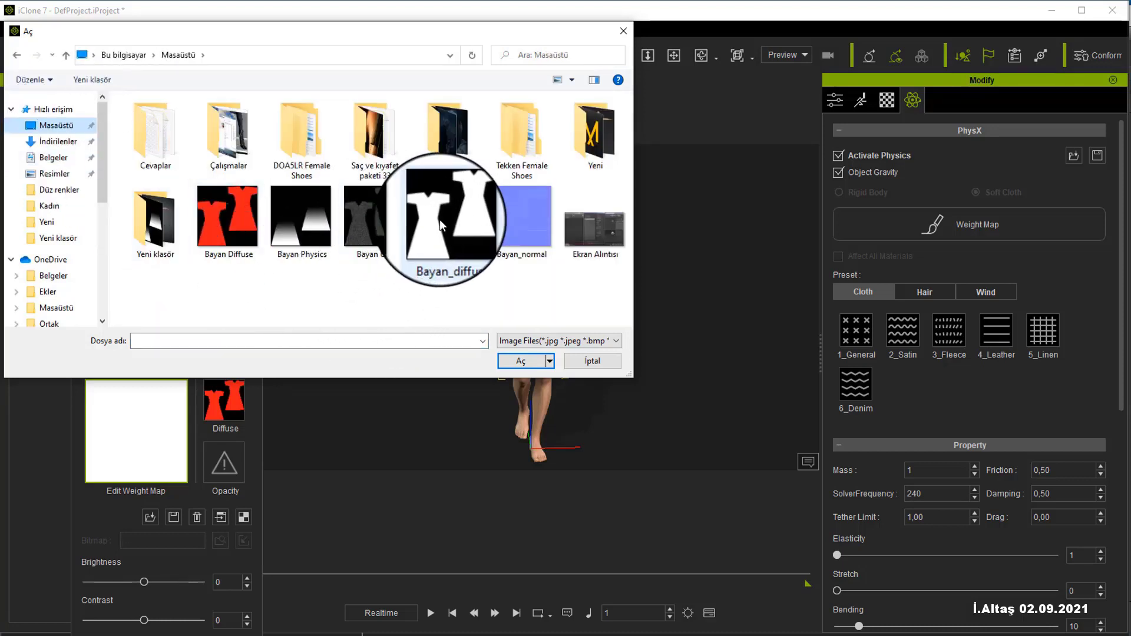
click(302, 210)
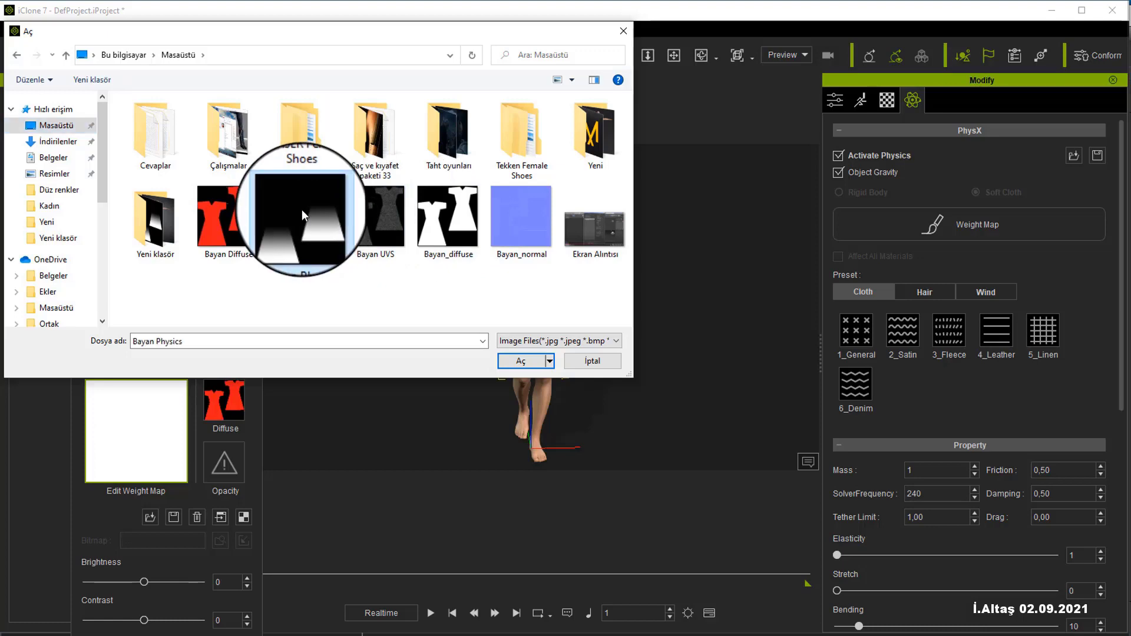
click(524, 361)
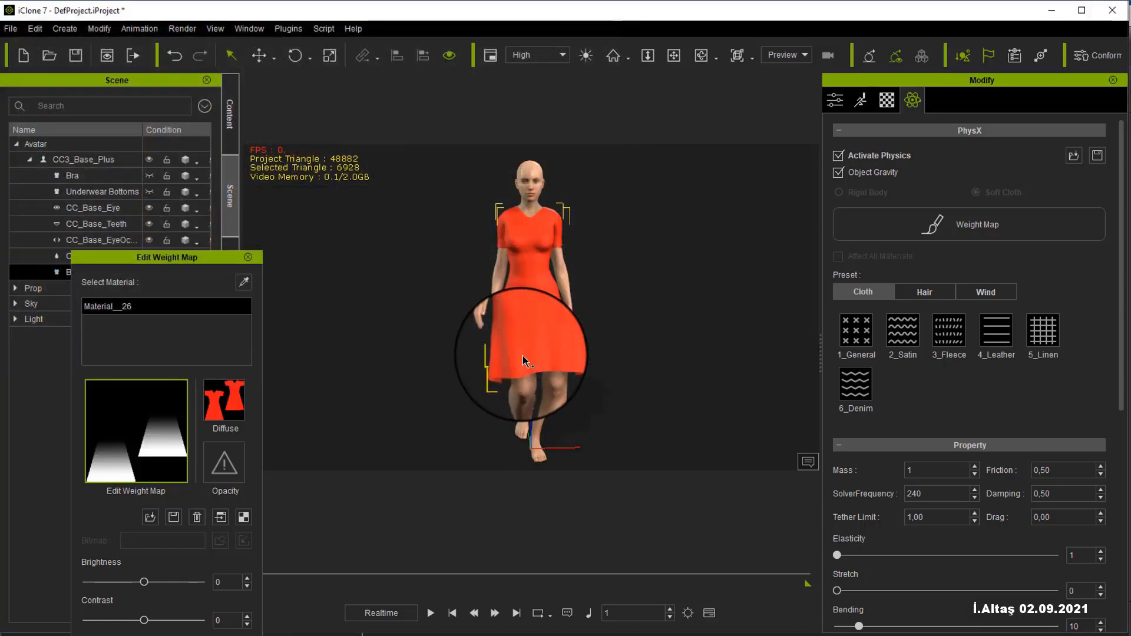
Step: Set the weight map's contrast to 100 and play the animation to check the dress's cloth simulation
click(145, 620)
drag(197, 626, 242, 625)
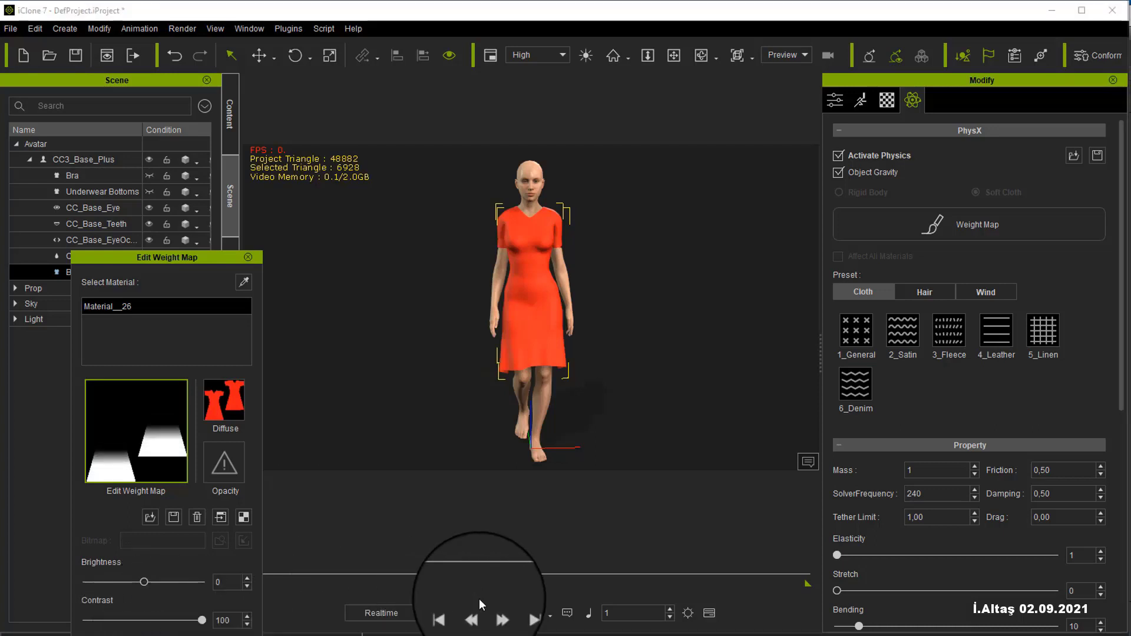
click(430, 613)
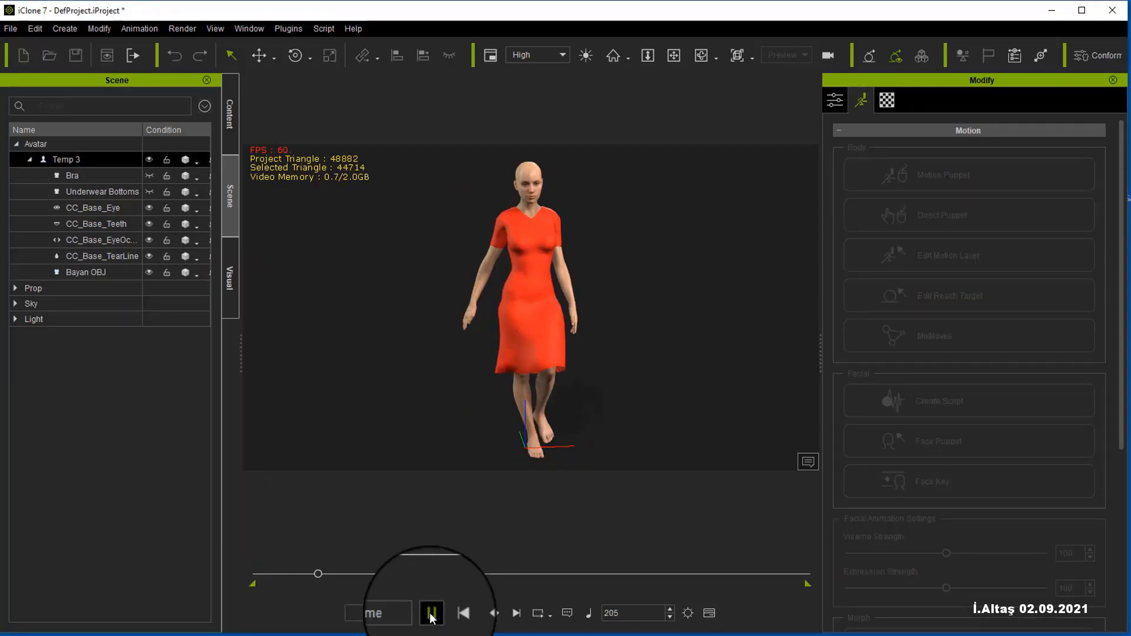